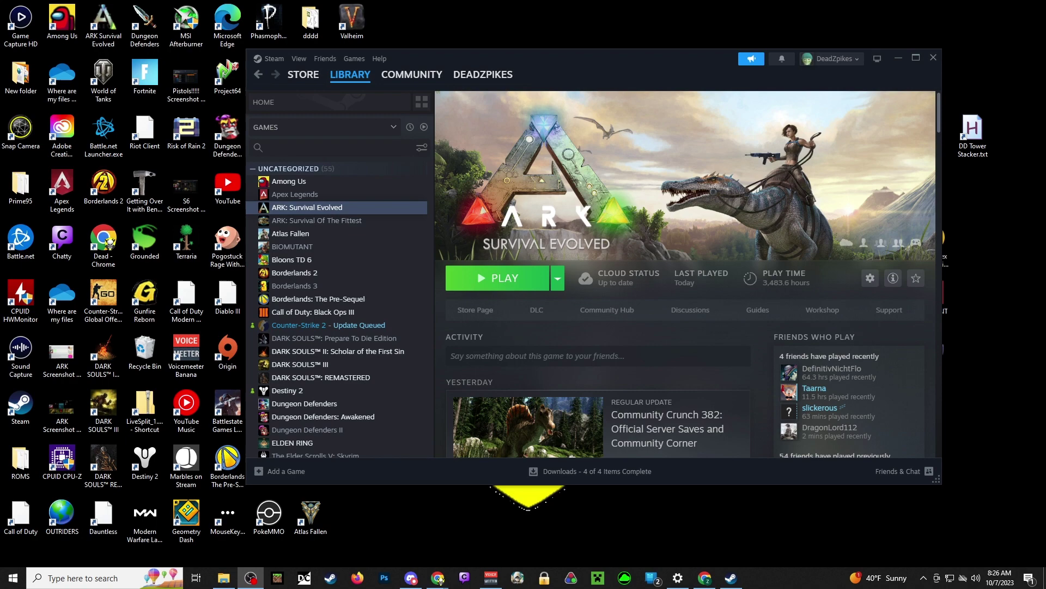
Open the ARK Server Backups page in Chrome and locate Ragnarok195 in the final server list.
{"action": "left_click", "coordinate": [438, 578]}
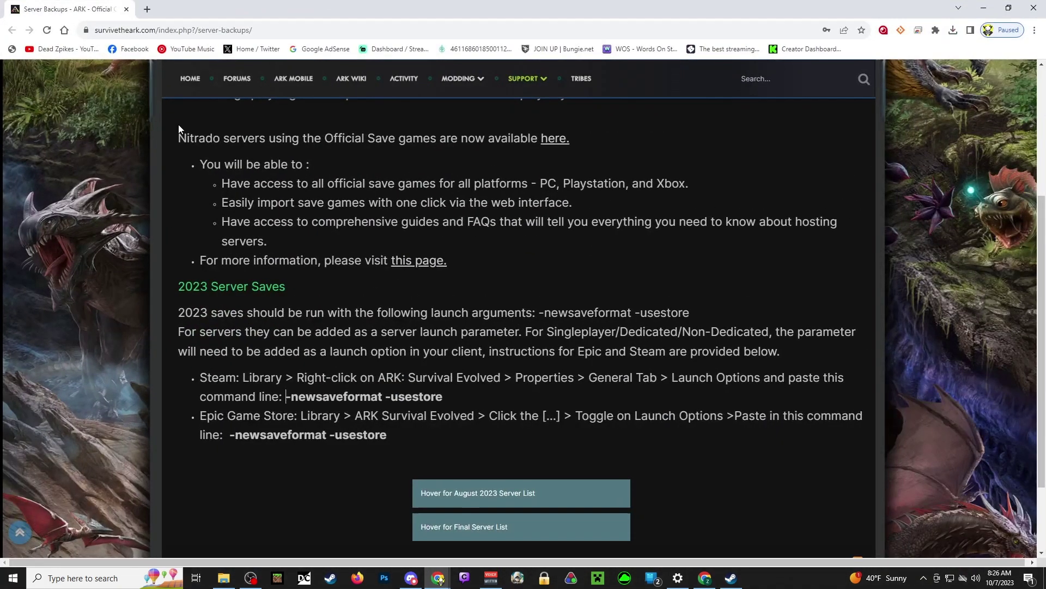
{"action": "scroll", "coordinate": [502, 315], "scroll_direction": "down", "scroll_amount": 3}
{"action": "scroll", "coordinate": [466, 342], "scroll_direction": "up", "scroll_amount": 6}
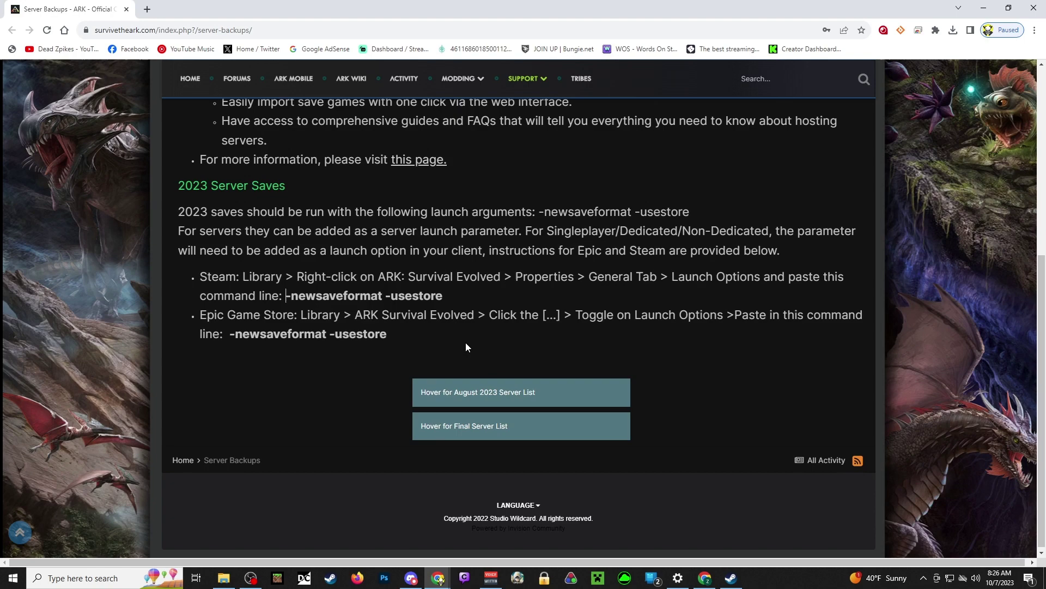
{"action": "scroll", "coordinate": [444, 312], "scroll_direction": "down", "scroll_amount": 4}
{"action": "scroll", "coordinate": [444, 312], "scroll_direction": "down", "scroll_amount": 2}
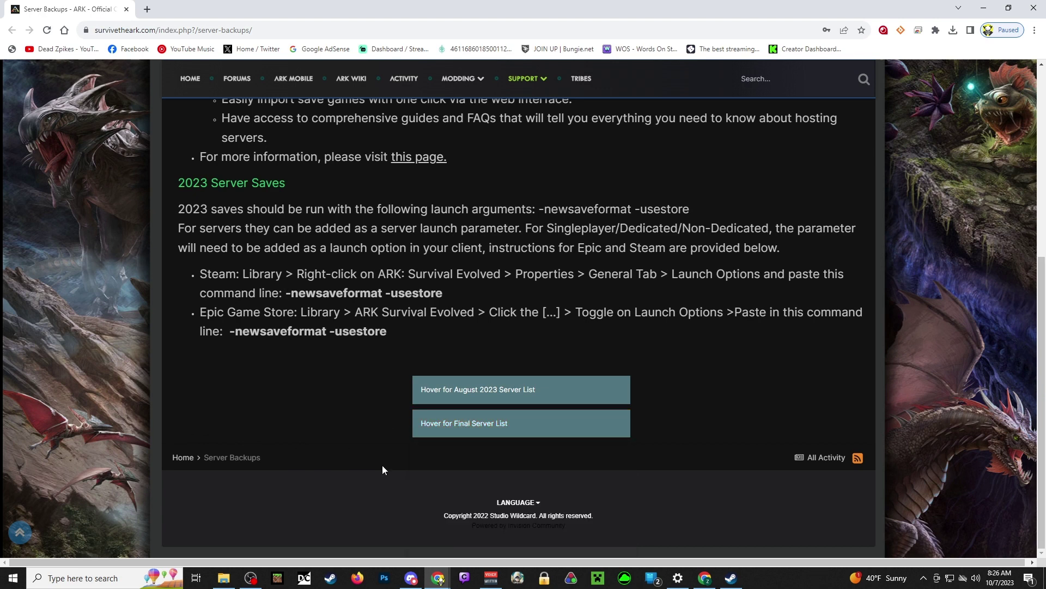
{"action": "mouse_move", "coordinate": [428, 423]}
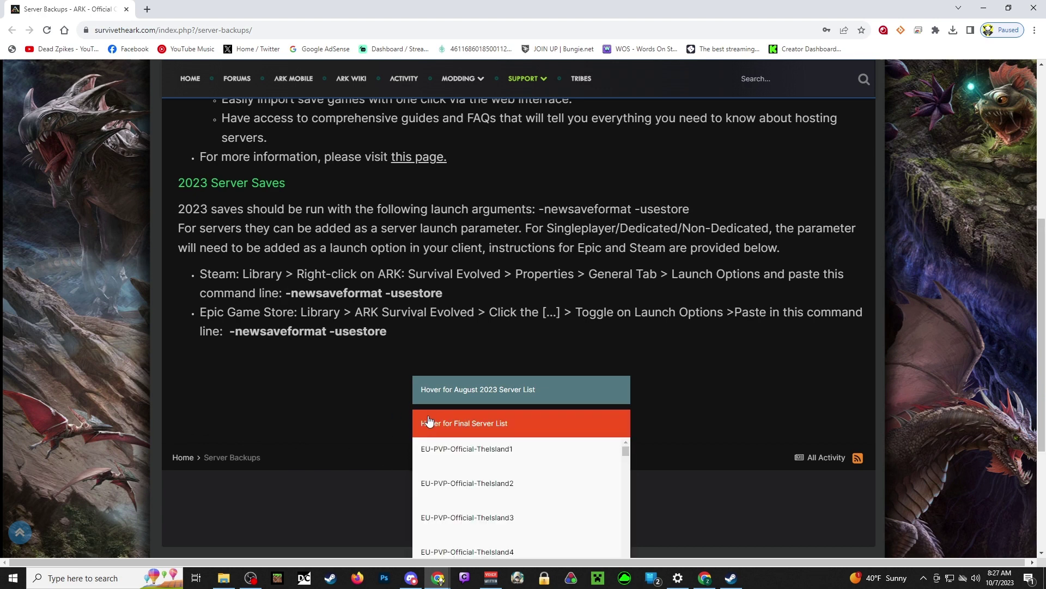
{"action": "scroll", "coordinate": [518, 477], "scroll_direction": "down", "scroll_amount": 20}
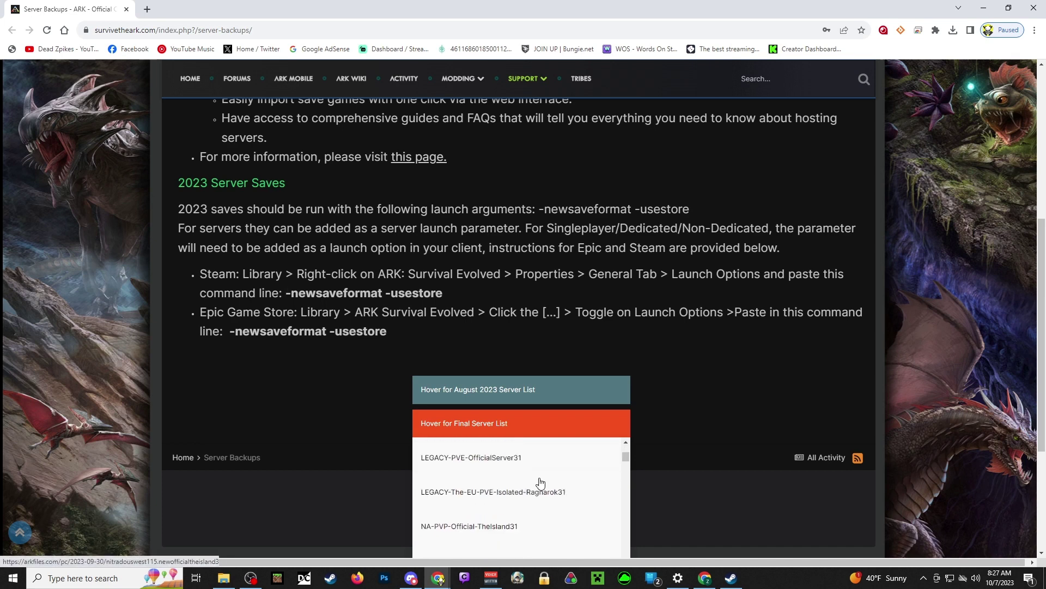
{"action": "left_click_drag", "start_coordinate": [625, 462], "coordinate": [623, 485]}
{"action": "scroll", "coordinate": [562, 499], "scroll_direction": "up", "scroll_amount": 15}
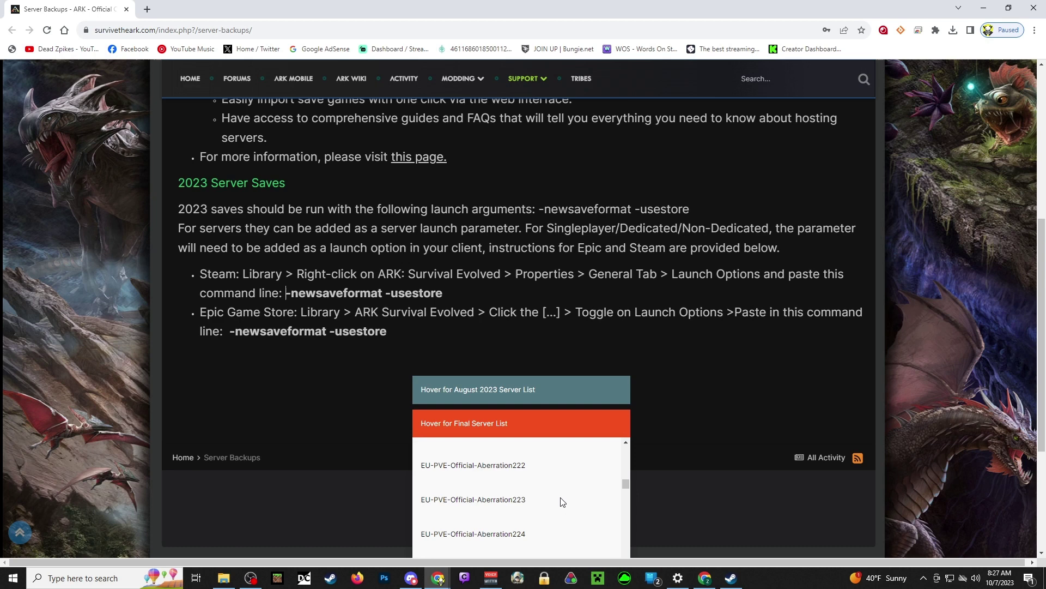
{"action": "scroll", "coordinate": [562, 497], "scroll_direction": "up", "scroll_amount": 10}
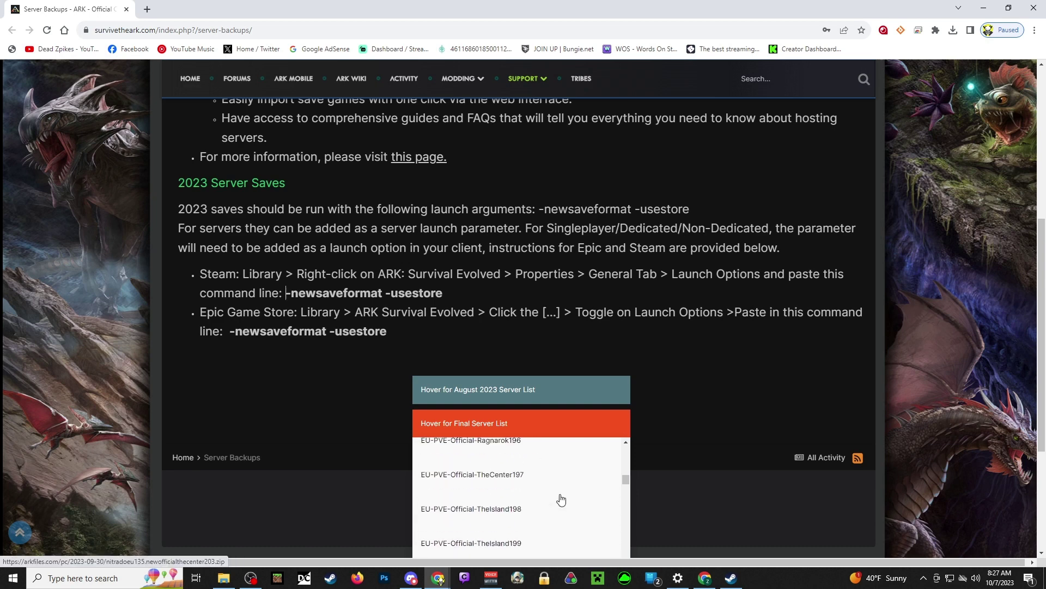
{"action": "scroll", "coordinate": [556, 492], "scroll_direction": "up", "scroll_amount": 2}
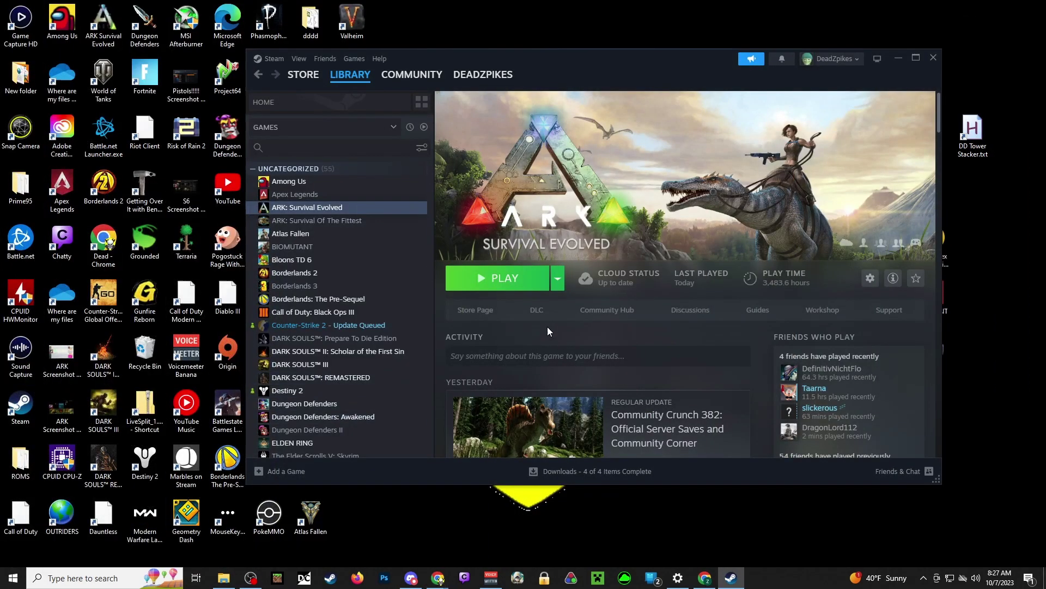
Launch ARK: Survival Evolved from the Steam library and wait for its main menu.
{"action": "left_click", "coordinate": [518, 294]}
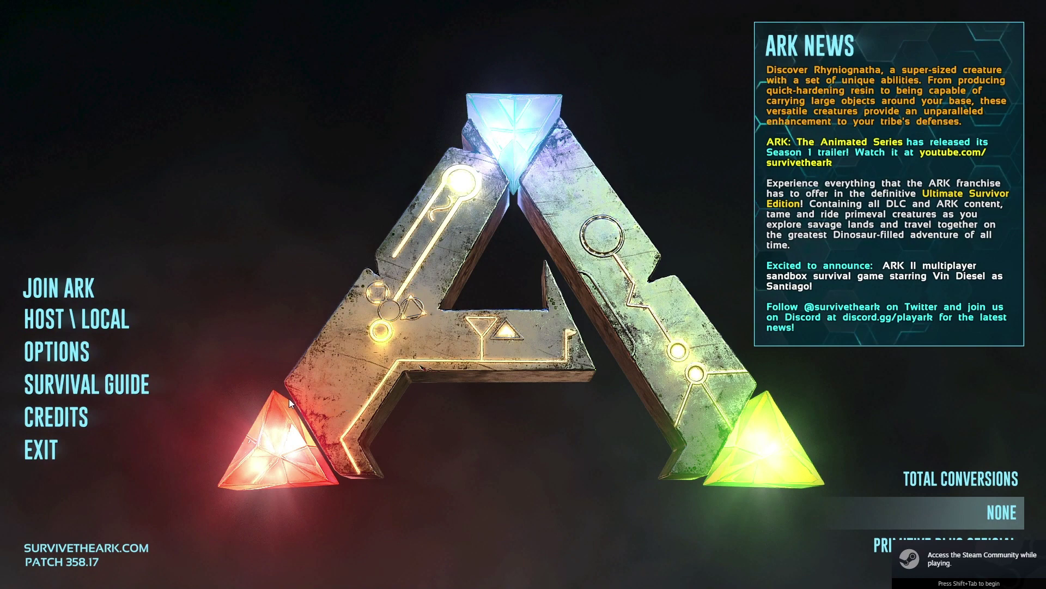
Review the Host/Local Ragnarok settings twice without starting a game, then exit ARK.
{"action": "left_click", "coordinate": [48, 315]}
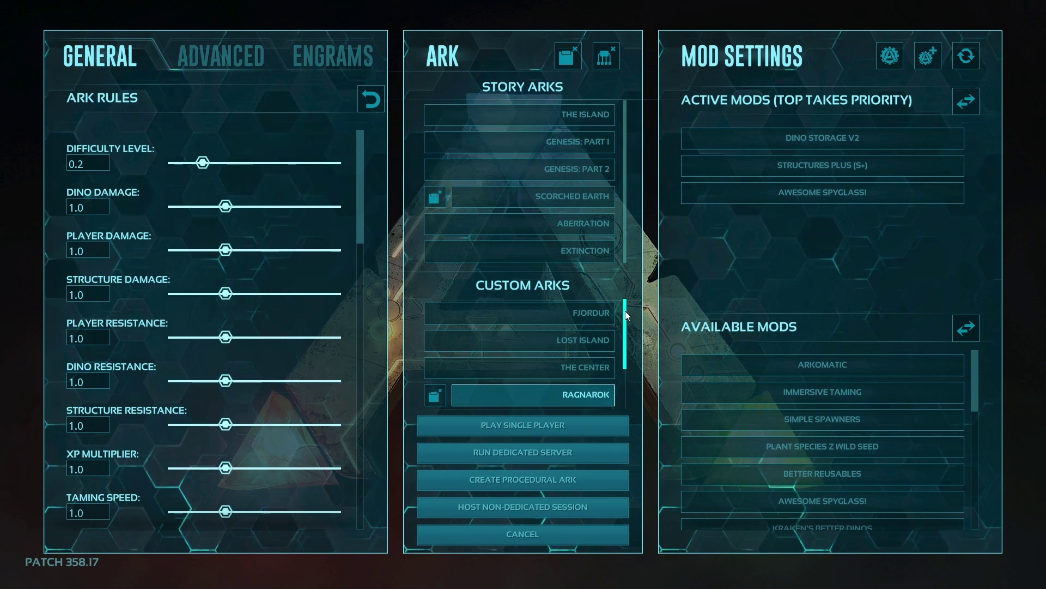
{"action": "scroll", "coordinate": [627, 315], "scroll_direction": "down", "scroll_amount": 2}
{"action": "scroll", "coordinate": [627, 315], "scroll_direction": "up", "scroll_amount": 2}
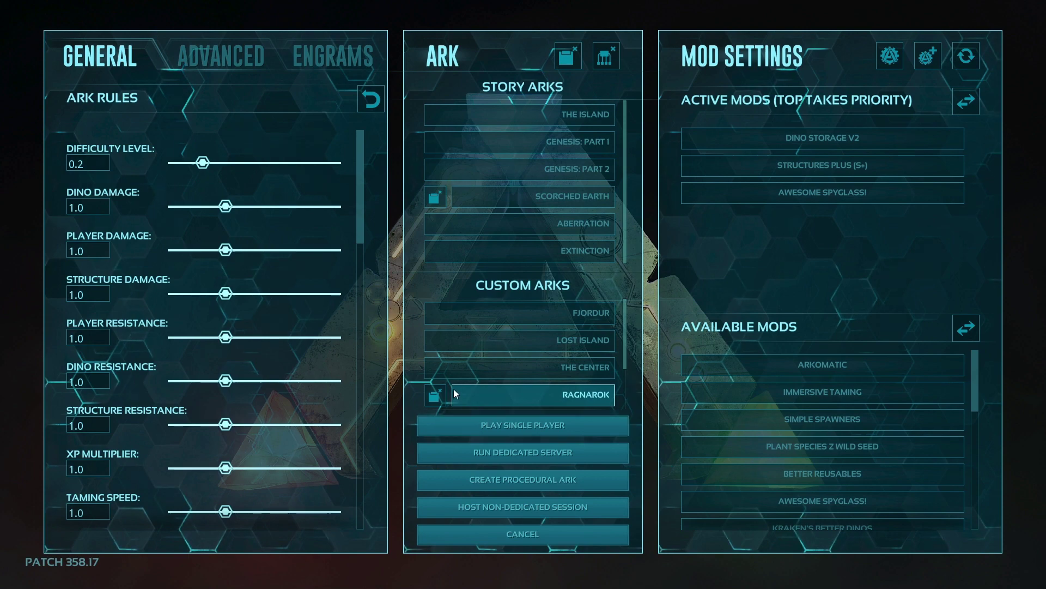
{"action": "left_click", "coordinate": [475, 532]}
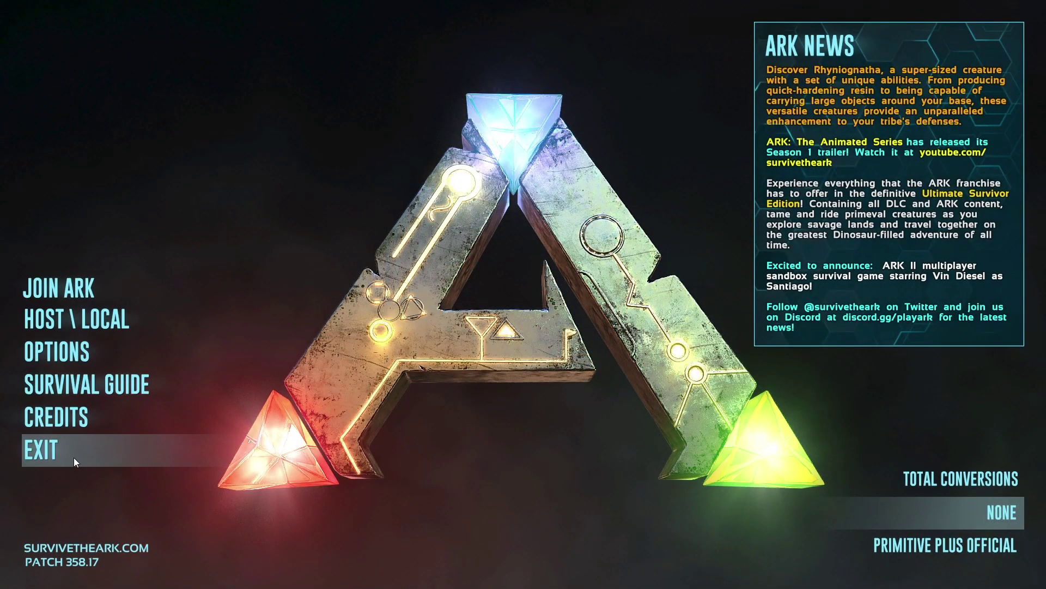
{"action": "left_click", "coordinate": [136, 326]}
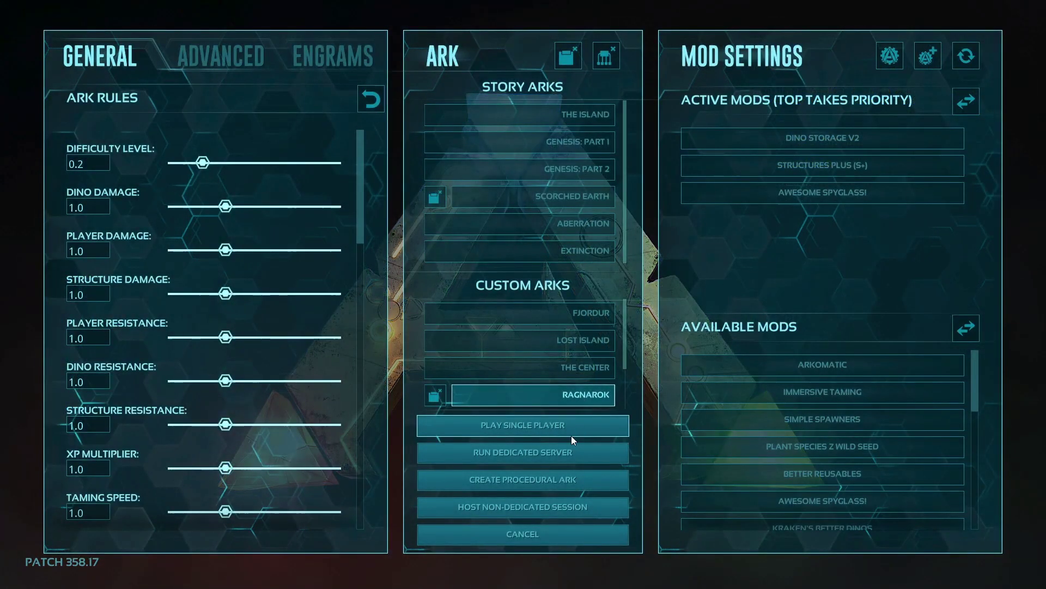
{"action": "left_click", "coordinate": [505, 541]}
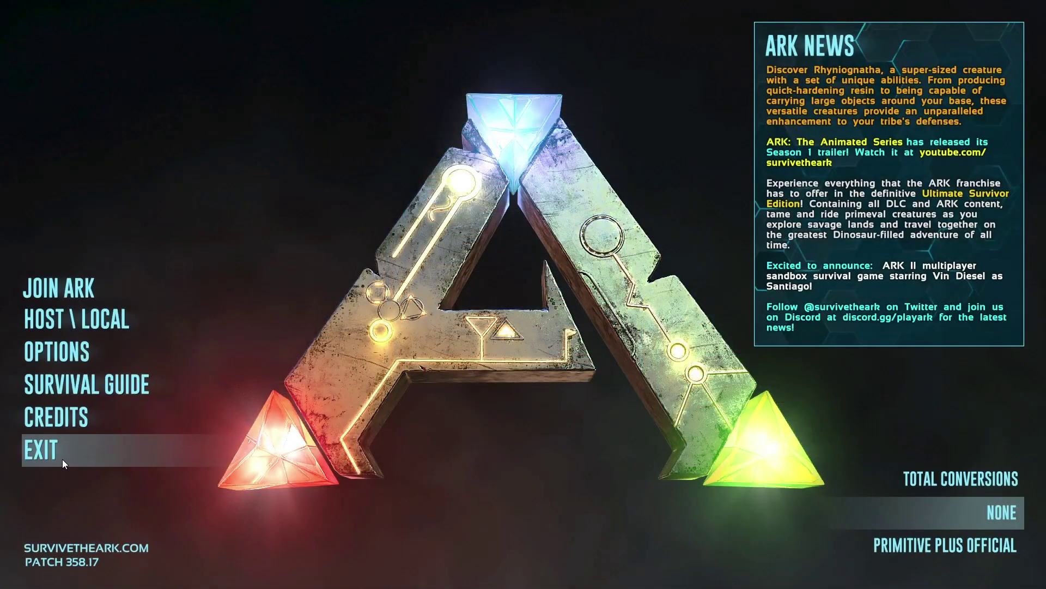
{"action": "left_click", "coordinate": [64, 464]}
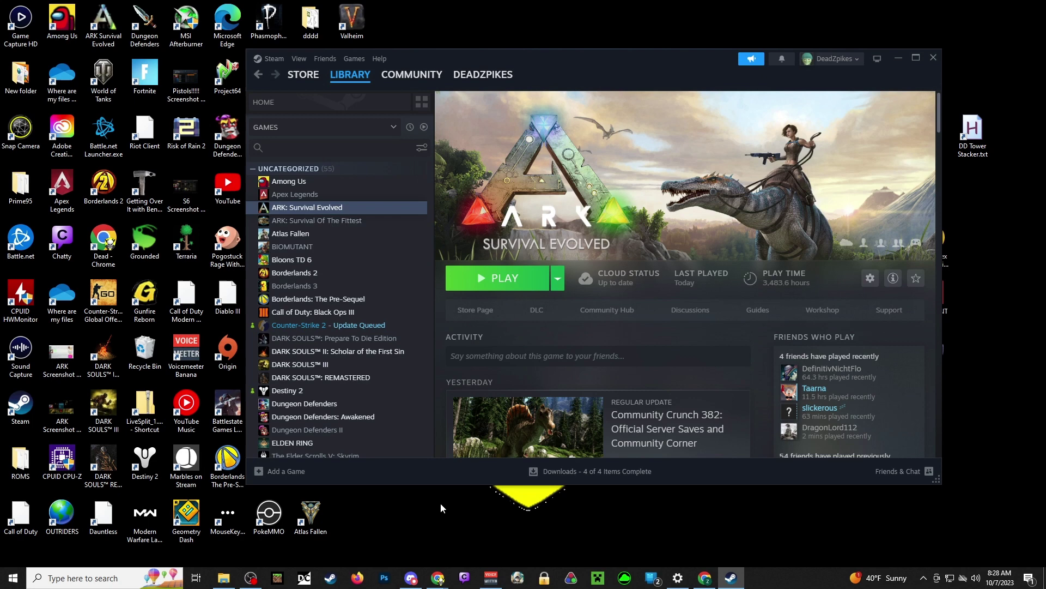
Open the File Explorer Downloads folder holding the nitradomiami23.newofficialragnarok195 backup folder.
{"action": "mouse_move", "coordinate": [232, 579]}
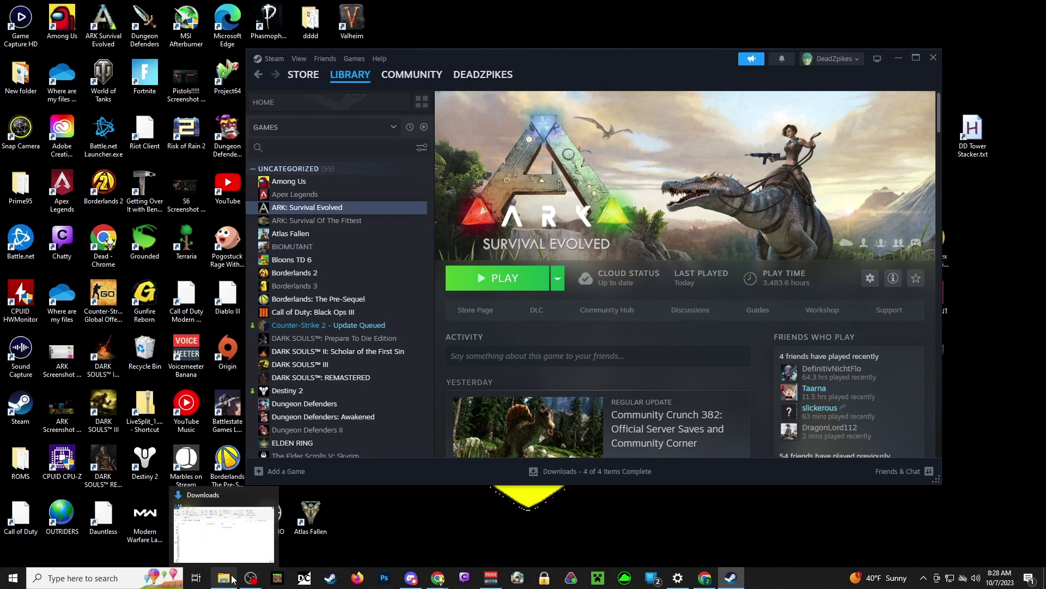
{"action": "left_click", "coordinate": [233, 579]}
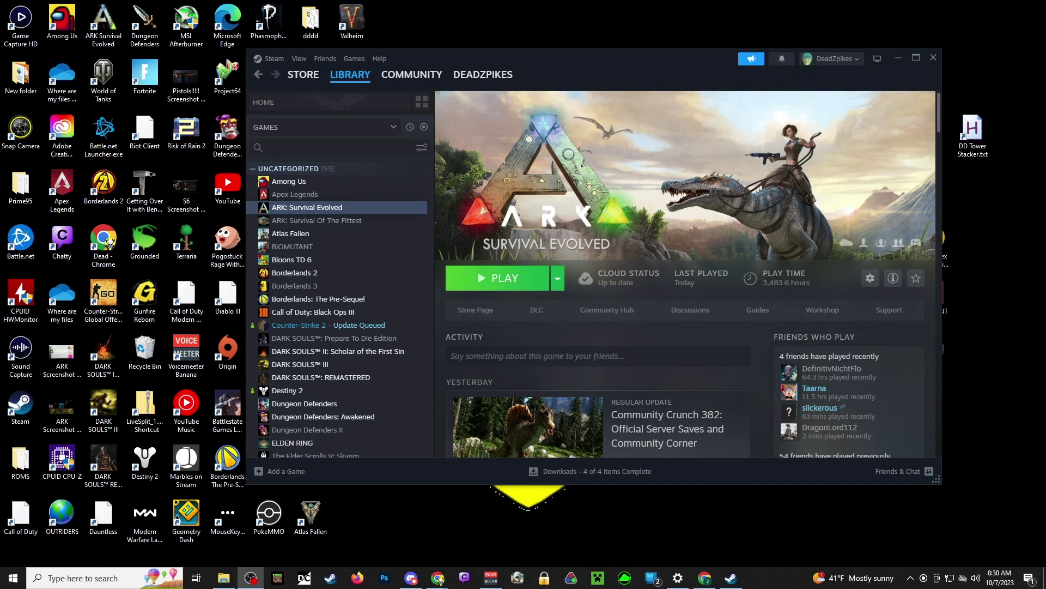
{"action": "left_click", "coordinate": [224, 578]}
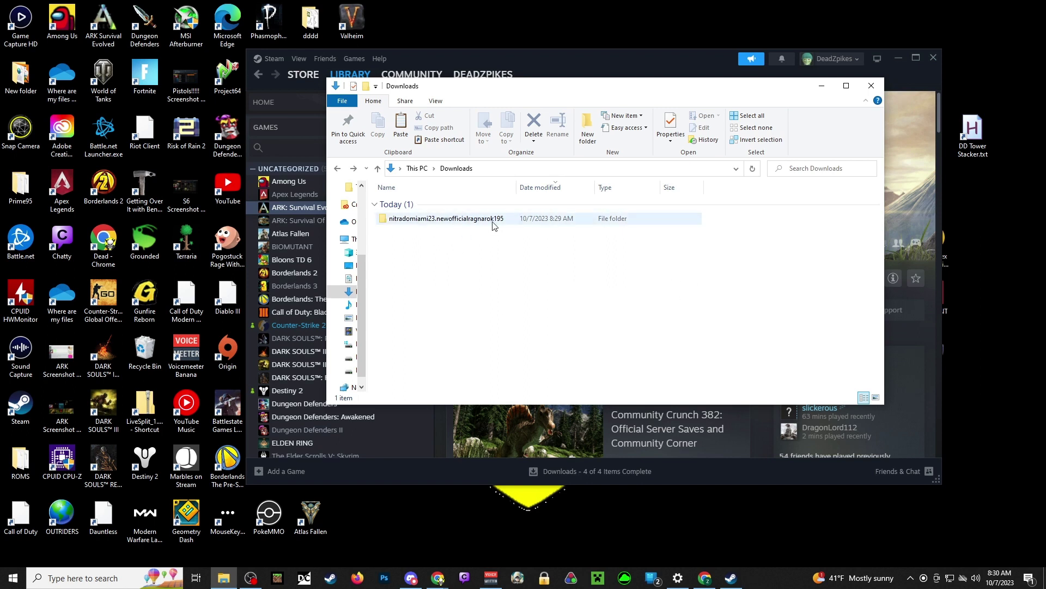
Open the nitradomiami23.newofficialragnarok195 folder and copy all 6,100 save files.
{"action": "mouse_move", "coordinate": [472, 219]}
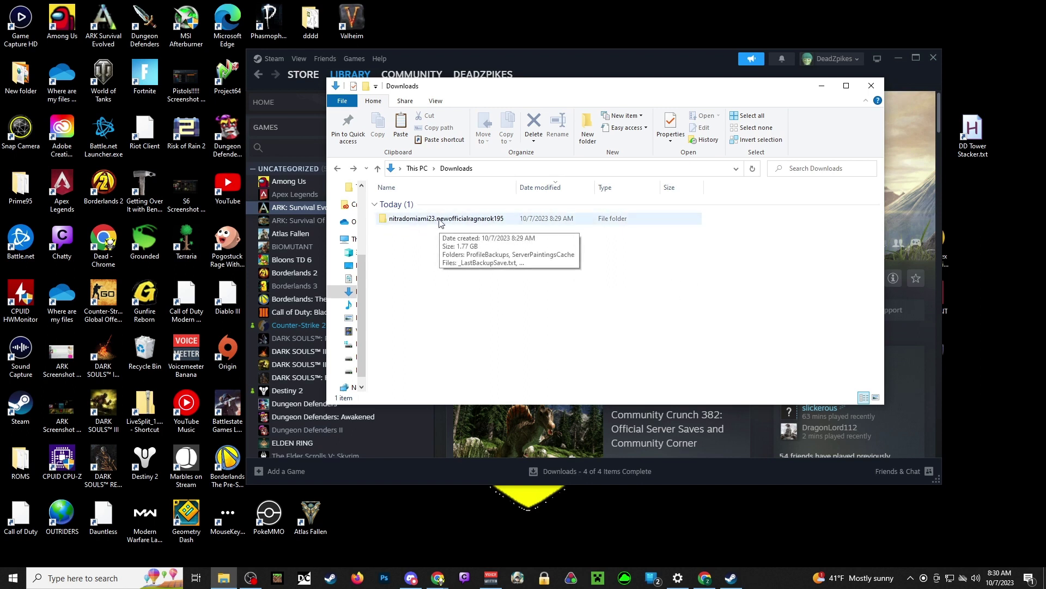
{"action": "double_click", "coordinate": [478, 219]}
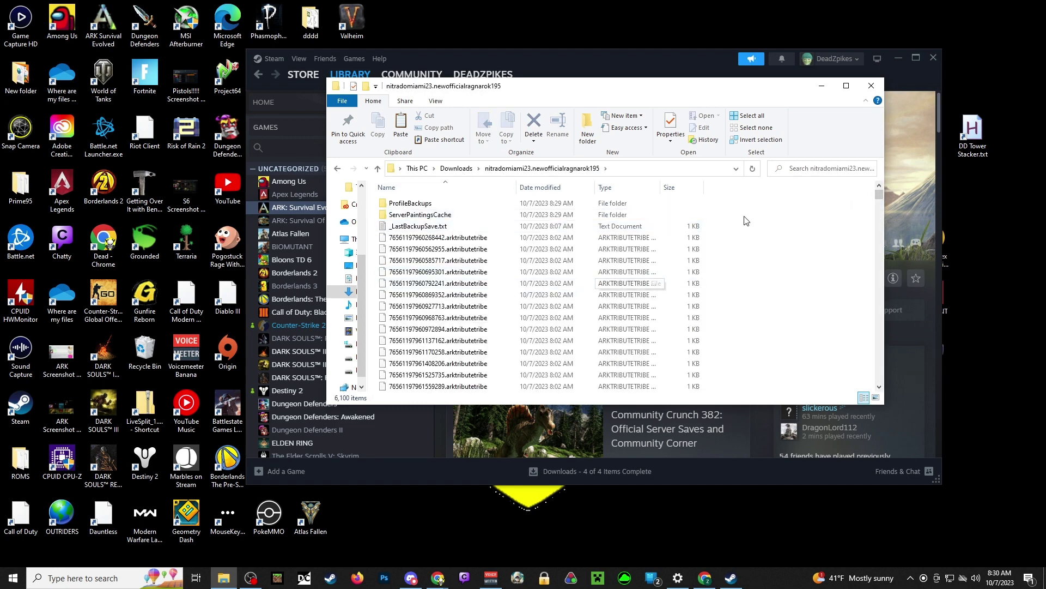
{"action": "left_click_drag", "start_coordinate": [736, 203], "coordinate": [479, 520]}
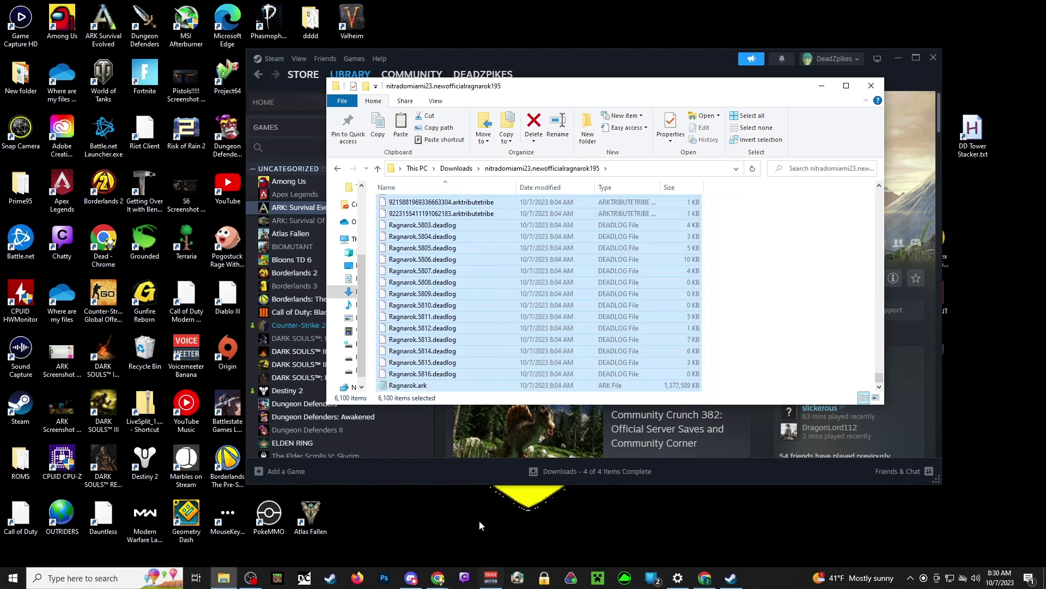
{"action": "right_click", "coordinate": [500, 328]}
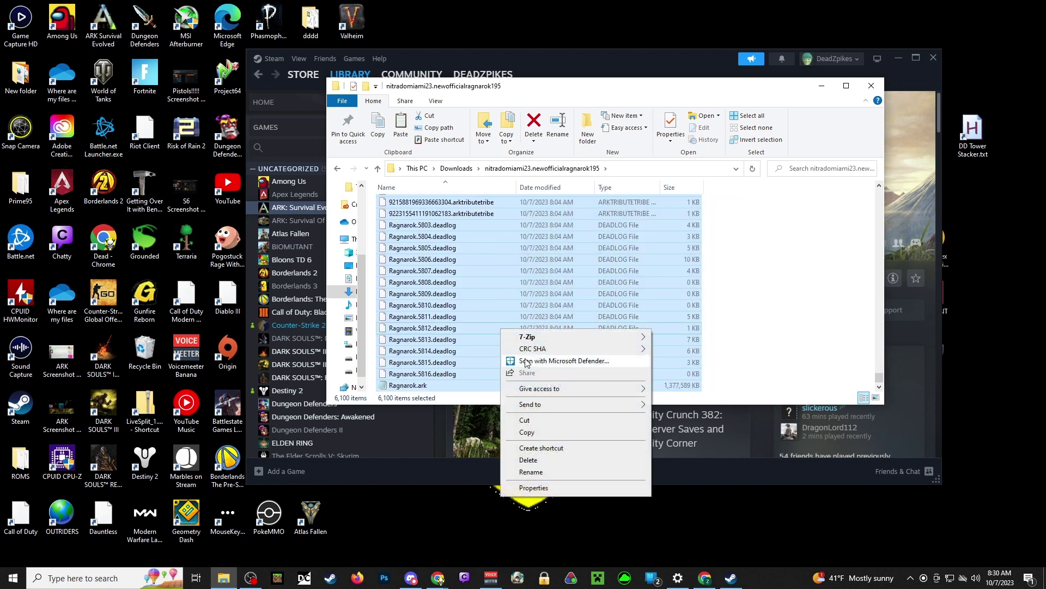
{"action": "left_click", "coordinate": [527, 432]}
{"action": "left_click", "coordinate": [738, 302]}
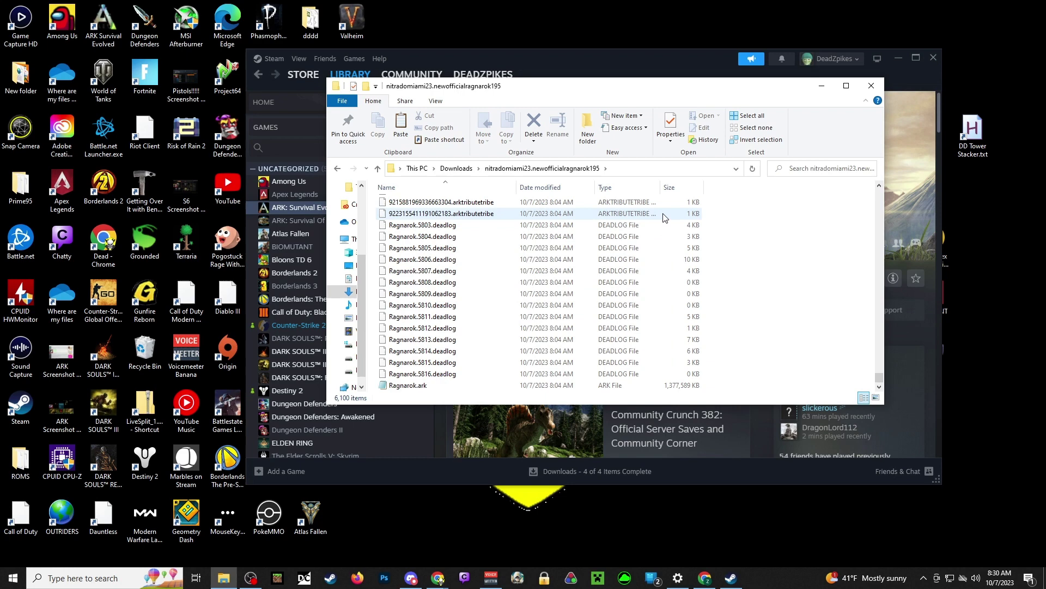
Show the Installed Files page of ARK: Survival Evolved's Steam Properties (400.27 GB on D:).
{"action": "left_click", "coordinate": [823, 88]}
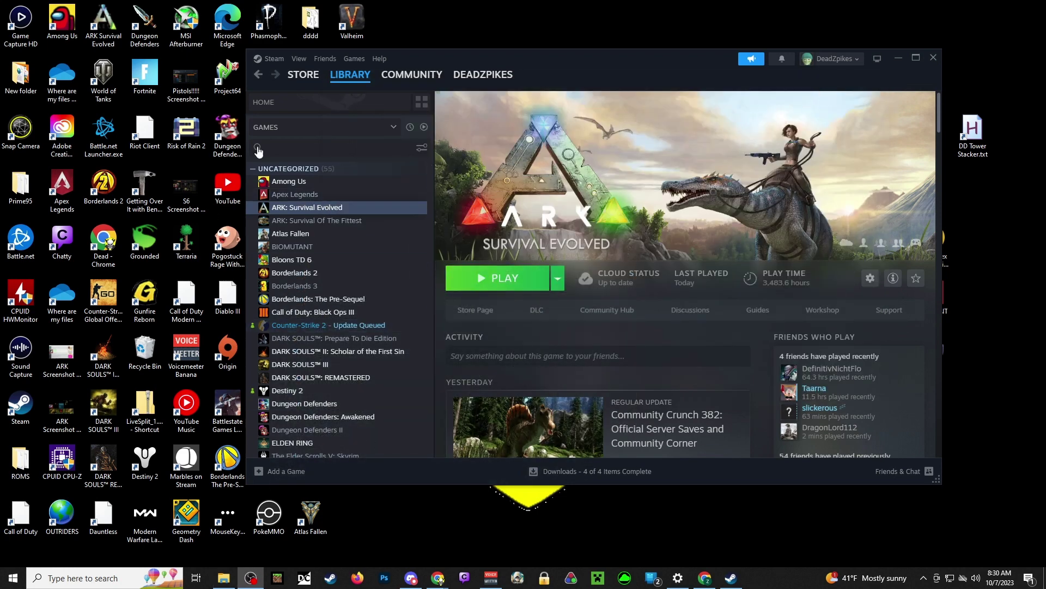
{"action": "right_click", "coordinate": [350, 209]}
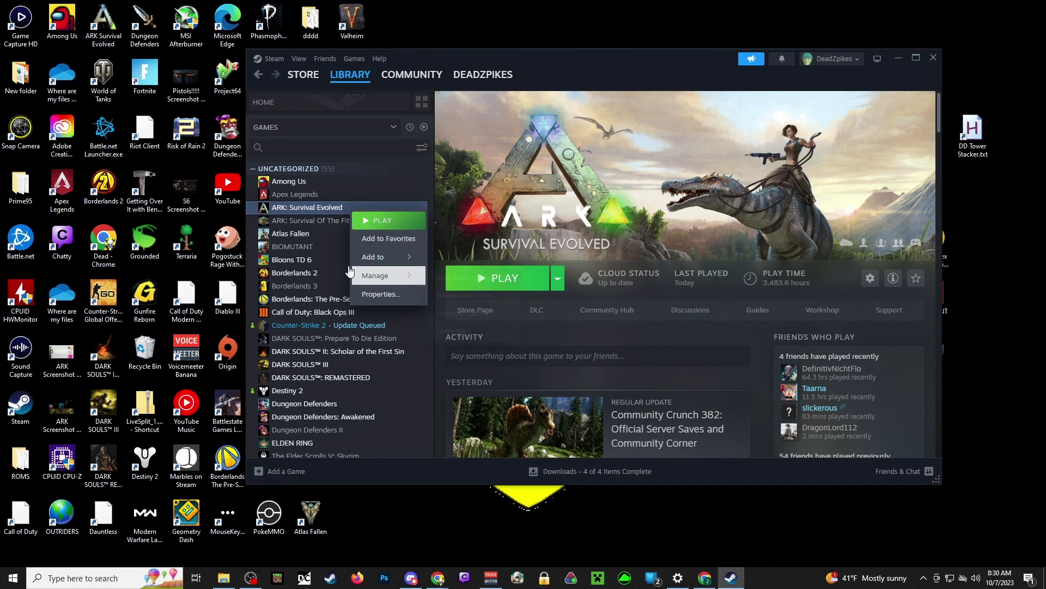
{"action": "right_click", "coordinate": [311, 204]}
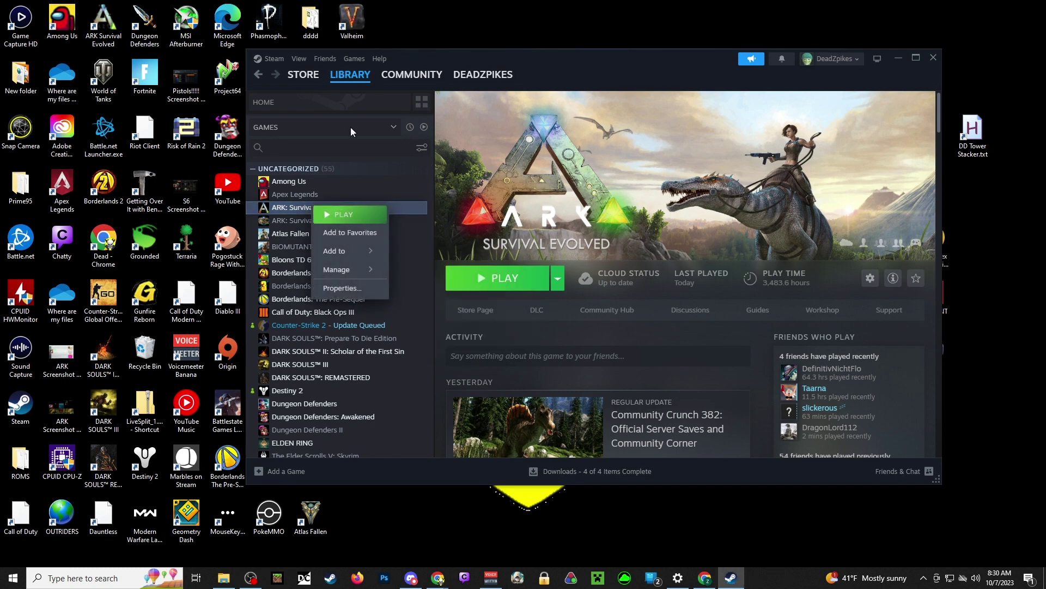
{"action": "left_click", "coordinate": [341, 288]}
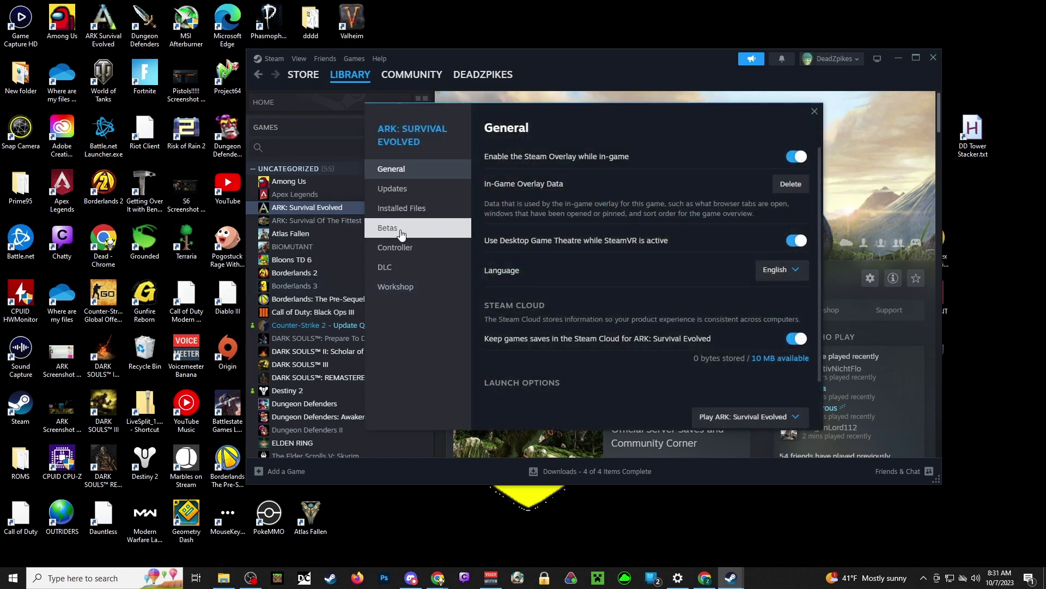
{"action": "left_click", "coordinate": [402, 208]}
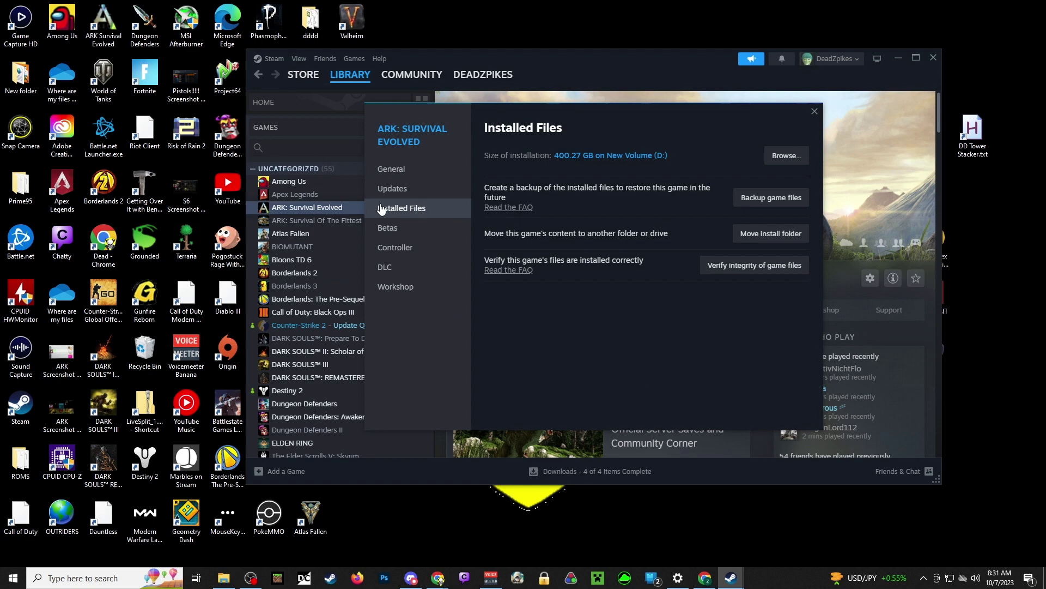
Browse the ARK install folder to ShooterGame\Saved\RagnarokSavedArksLocal.
{"action": "left_click", "coordinate": [786, 156]}
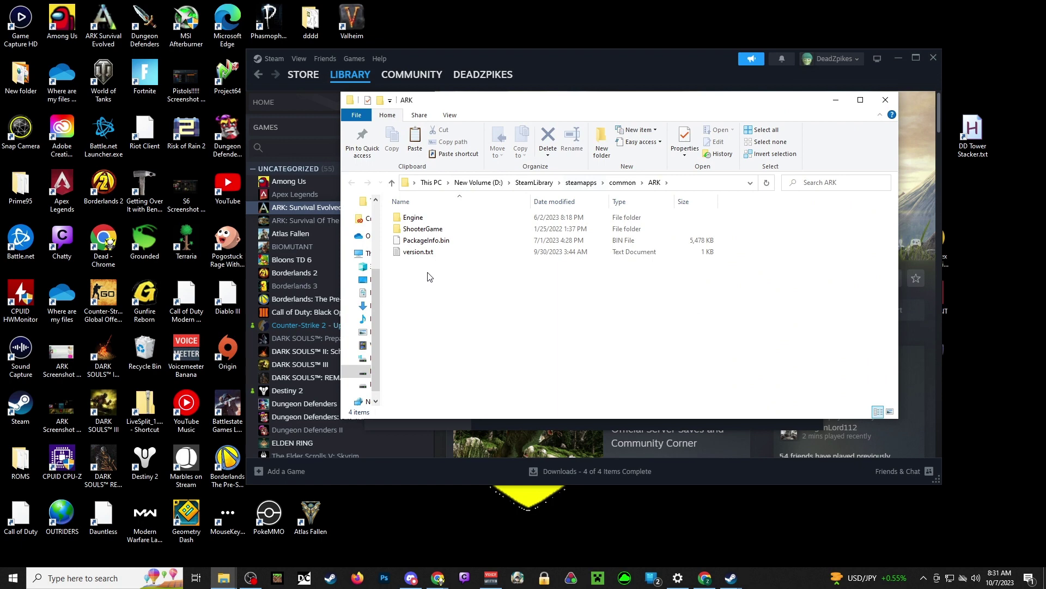
{"action": "double_click", "coordinate": [451, 229]}
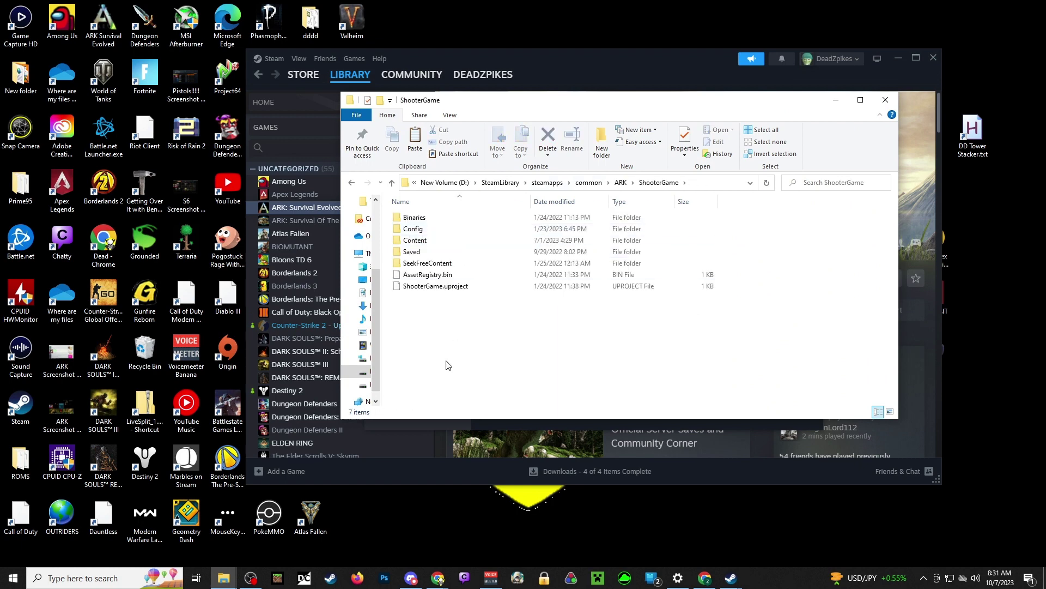
{"action": "double_click", "coordinate": [443, 251]}
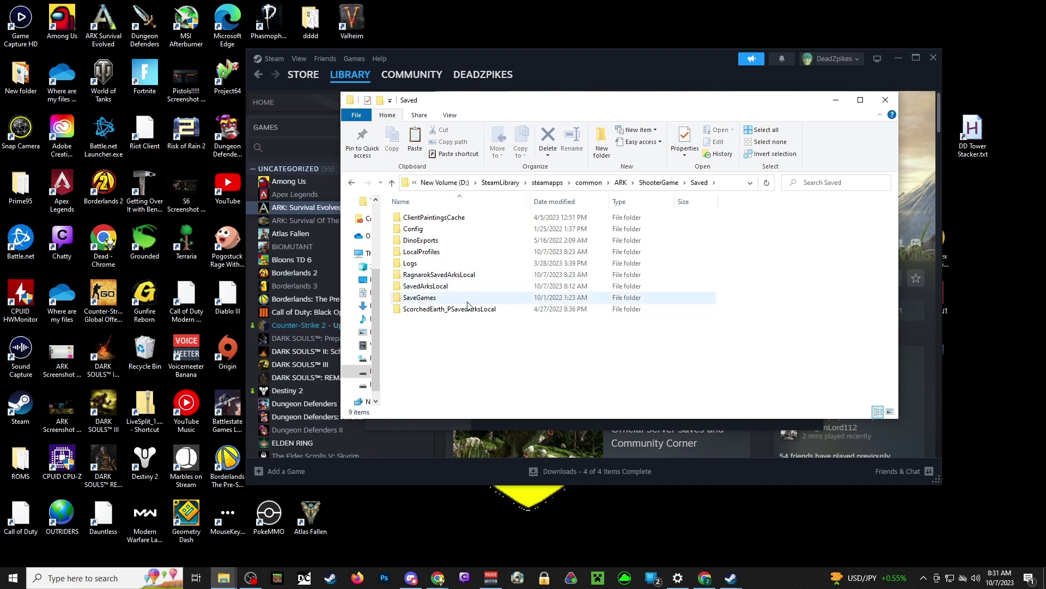
{"action": "double_click", "coordinate": [436, 275]}
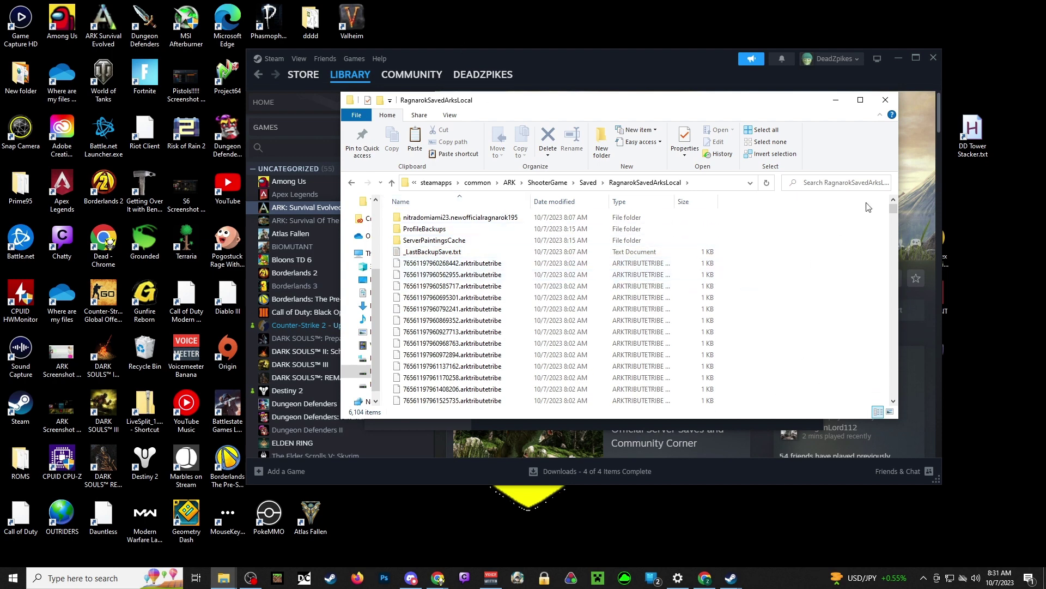
Delete the old local Ragnarok save files, leaving only the nitradomiami23.newofficialragnarok195 folder.
{"action": "left_click_drag", "start_coordinate": [826, 228], "coordinate": [473, 585]}
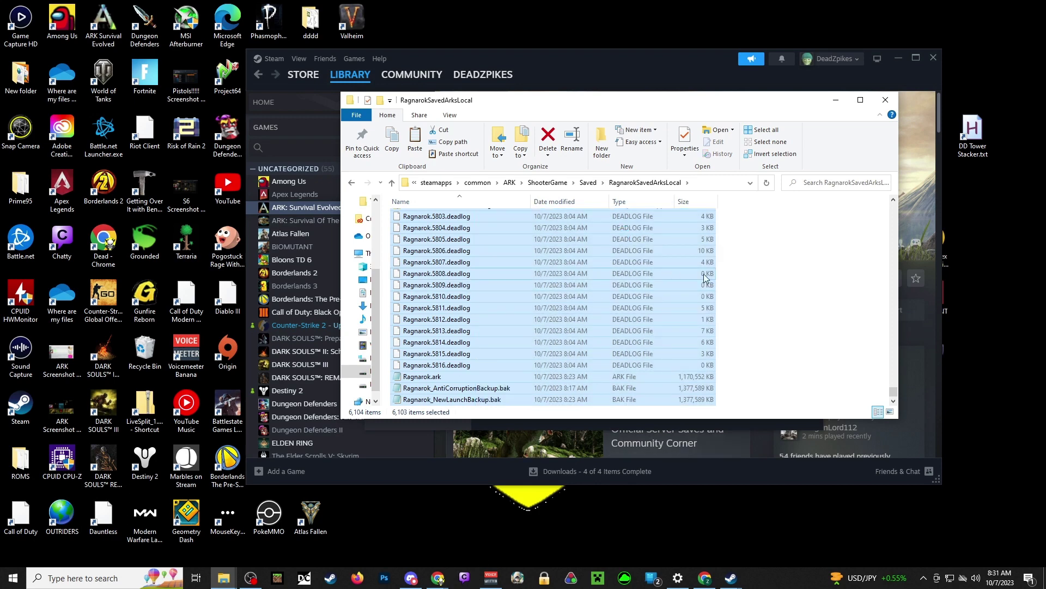
{"action": "key", "text": "Delete"}
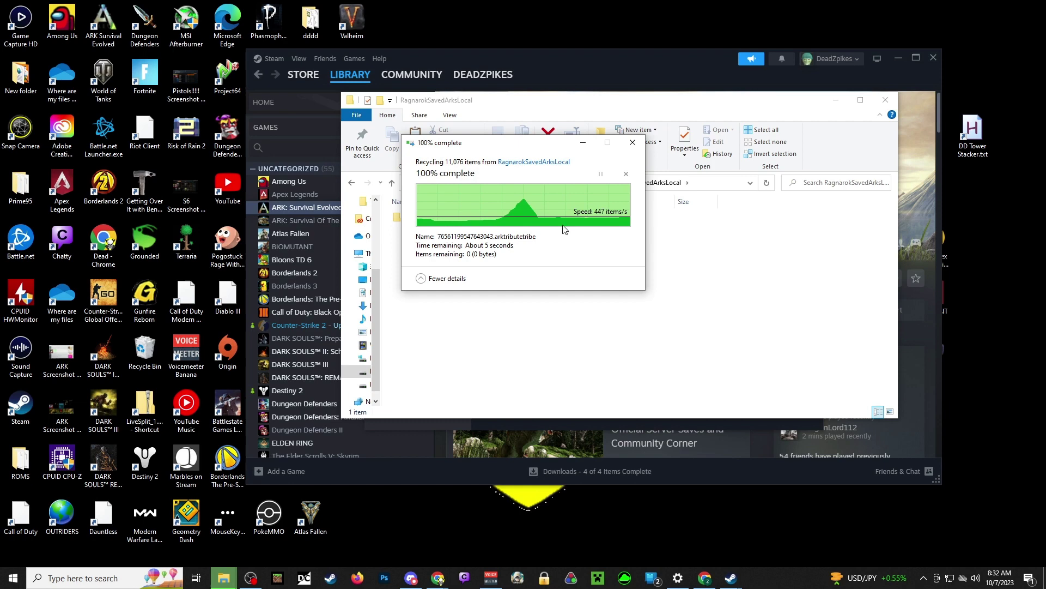
{"action": "left_click", "coordinate": [497, 223]}
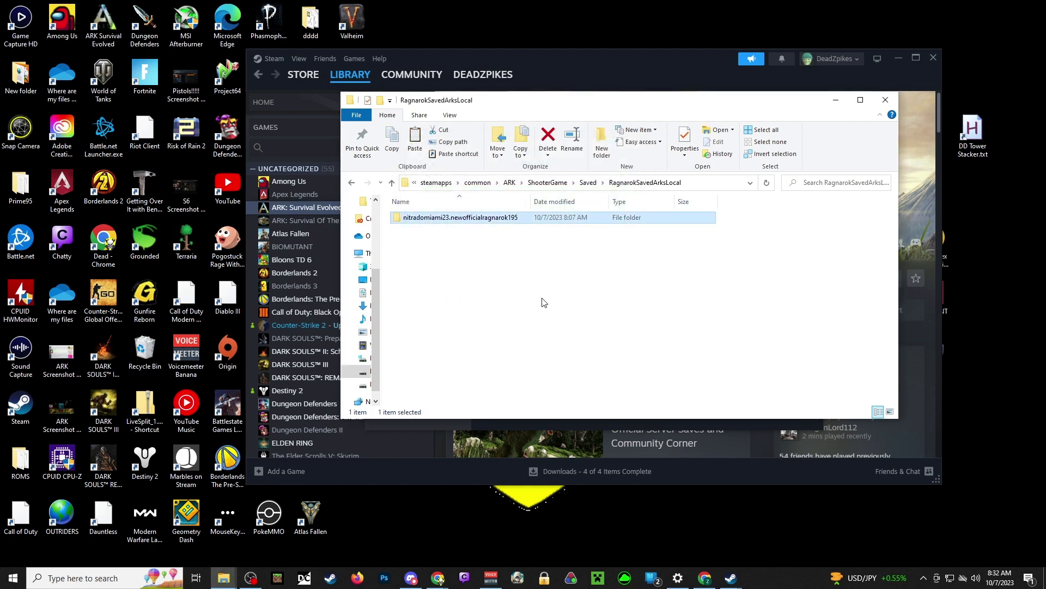
{"action": "left_click", "coordinate": [556, 356]}
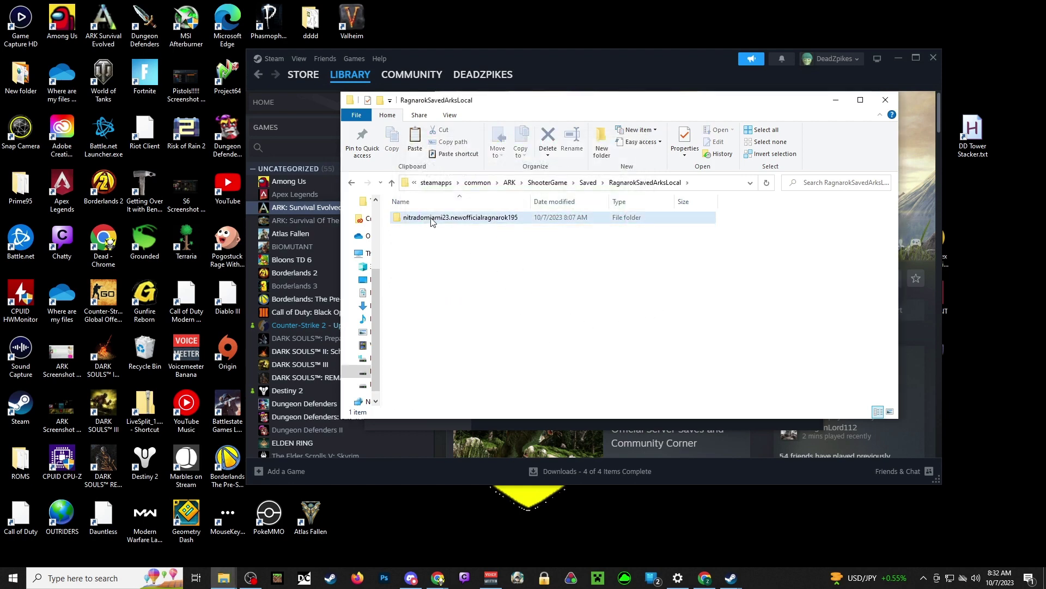
{"action": "right_click", "coordinate": [479, 258]}
Paste the server save files into RagnarokSavedArksLocal, verify them, then close Explorer and Properties.
{"action": "left_click", "coordinate": [502, 333]}
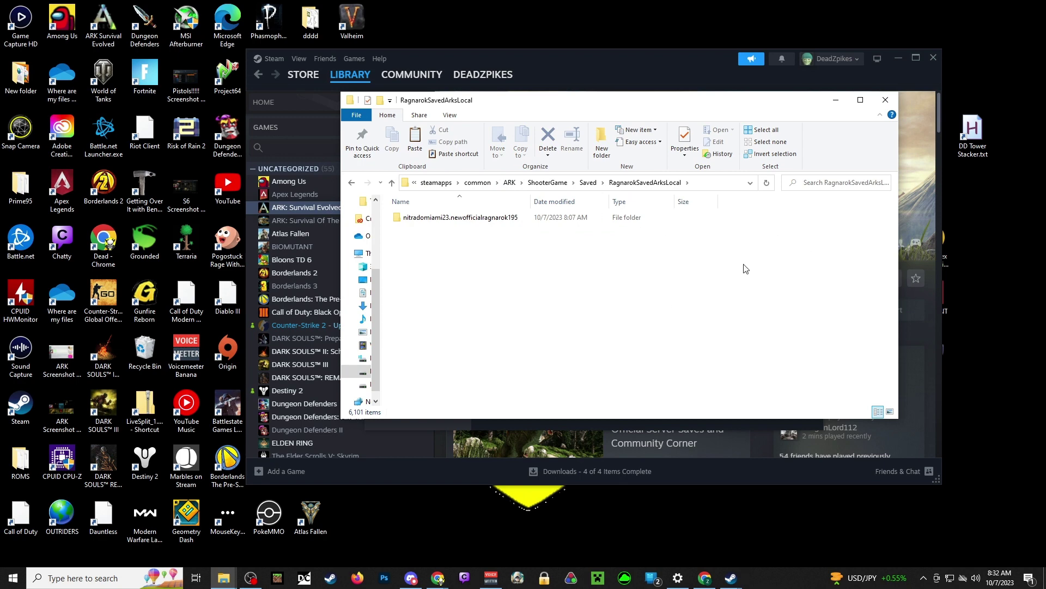
{"action": "left_click", "coordinate": [587, 183]}
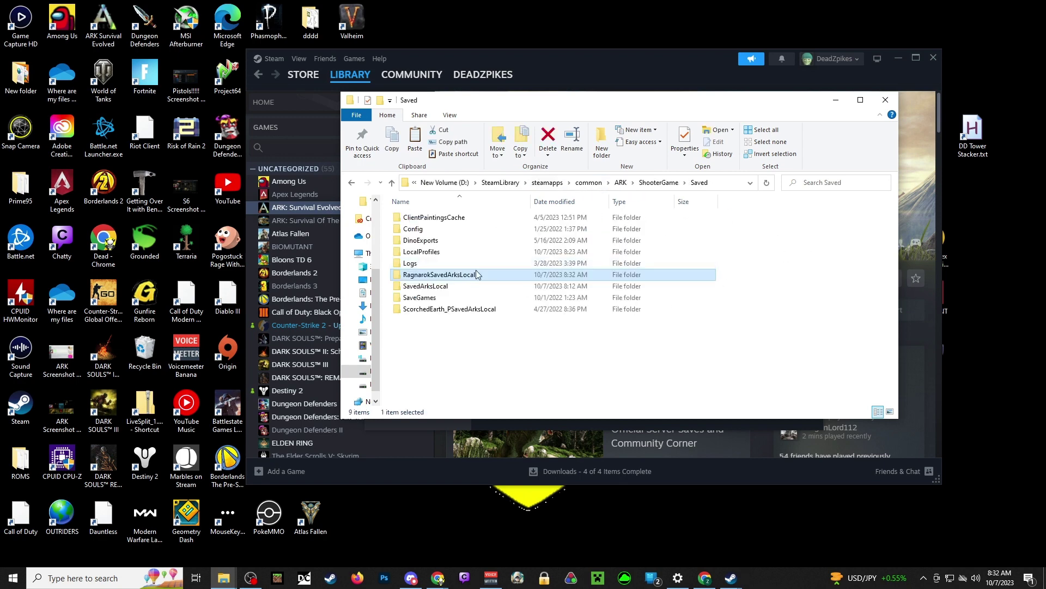
{"action": "double_click", "coordinate": [460, 276]}
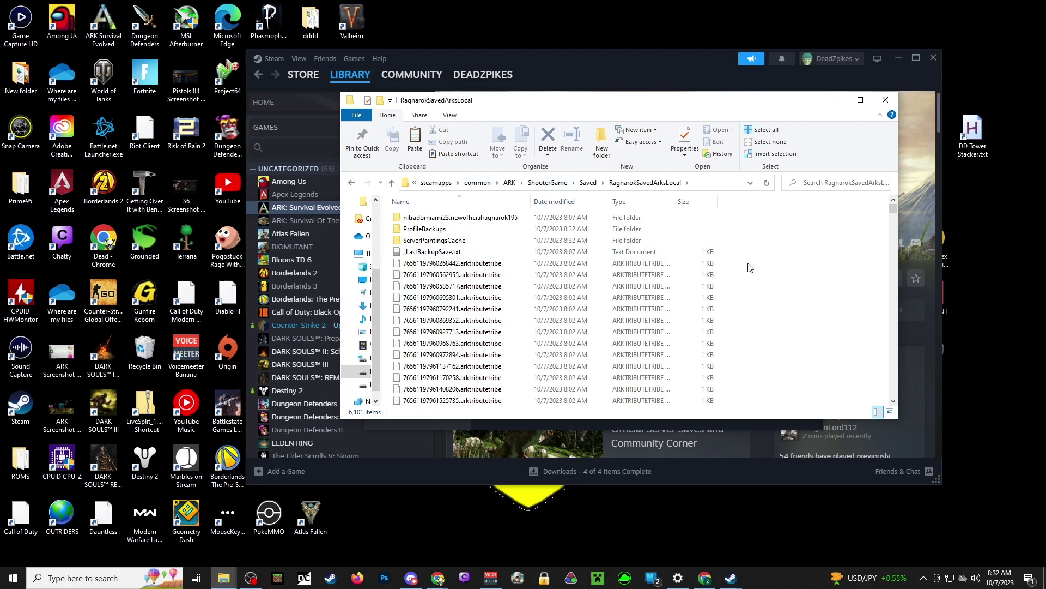
{"action": "mouse_move", "coordinate": [890, 211]}
{"action": "left_mouse_down"}
{"action": "mouse_move", "coordinate": [888, 398]}
{"action": "mouse_move", "coordinate": [890, 209]}
{"action": "left_mouse_up"}
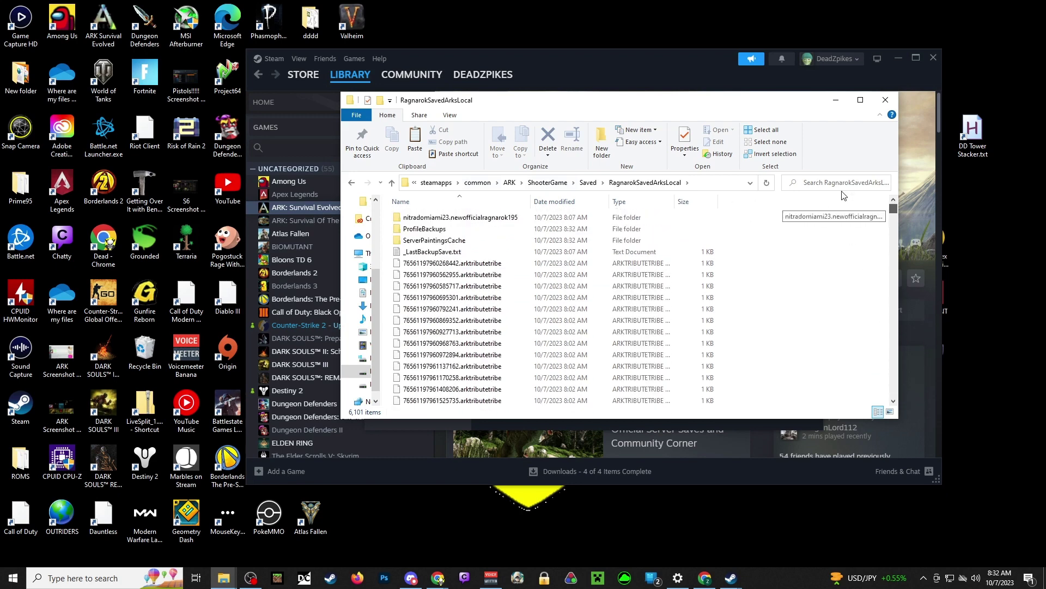
{"action": "key", "text": "BackSpace"}
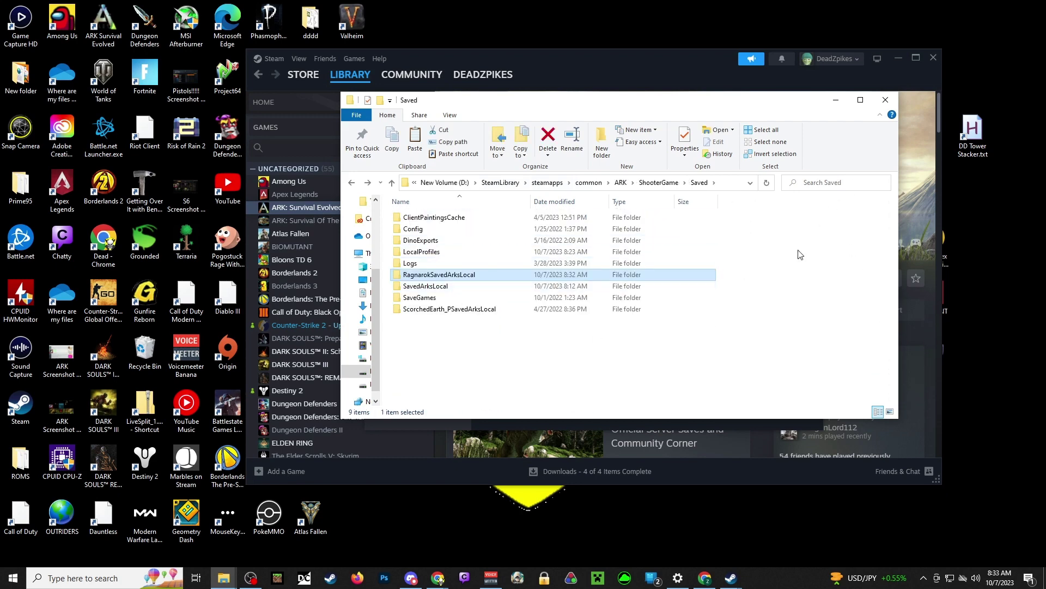
{"action": "left_click", "coordinate": [889, 100]}
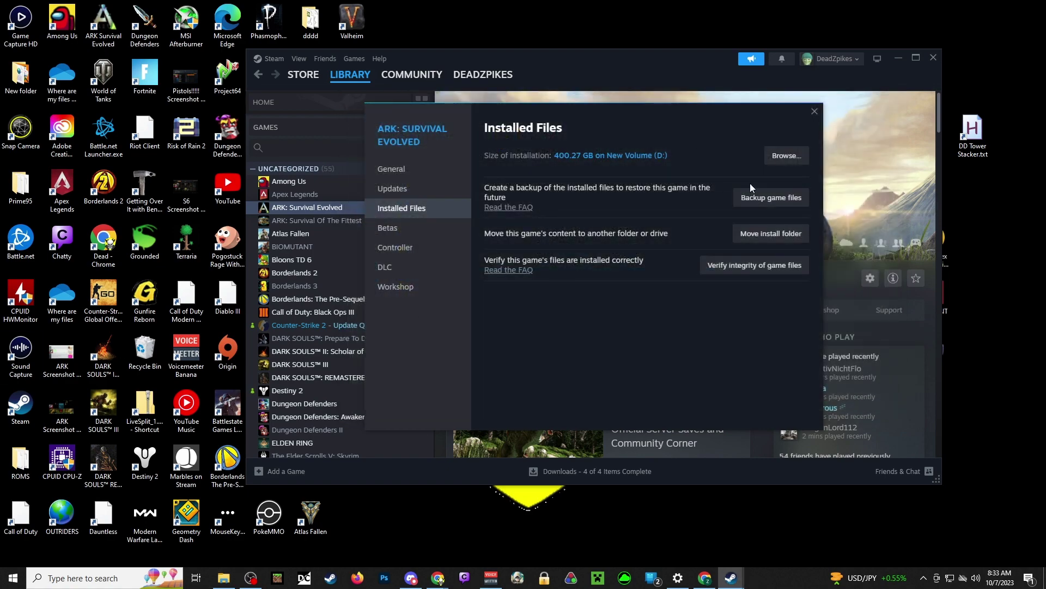
{"action": "left_click", "coordinate": [815, 111]}
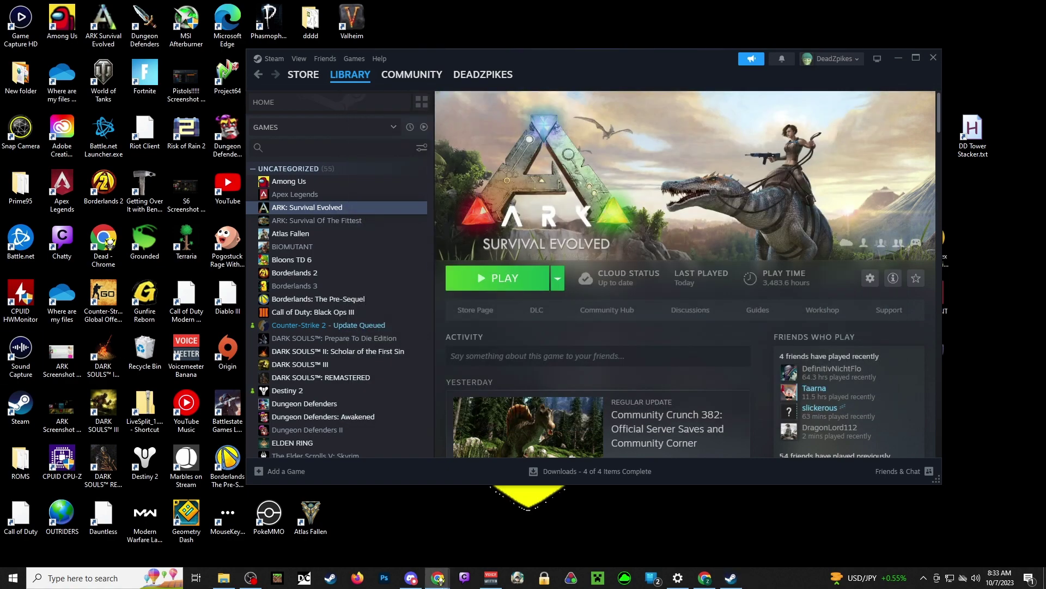
Copy the -newsaveformat -usestore launch arguments from the Server Backups page and minimise Chrome.
{"action": "left_click", "coordinate": [439, 579]}
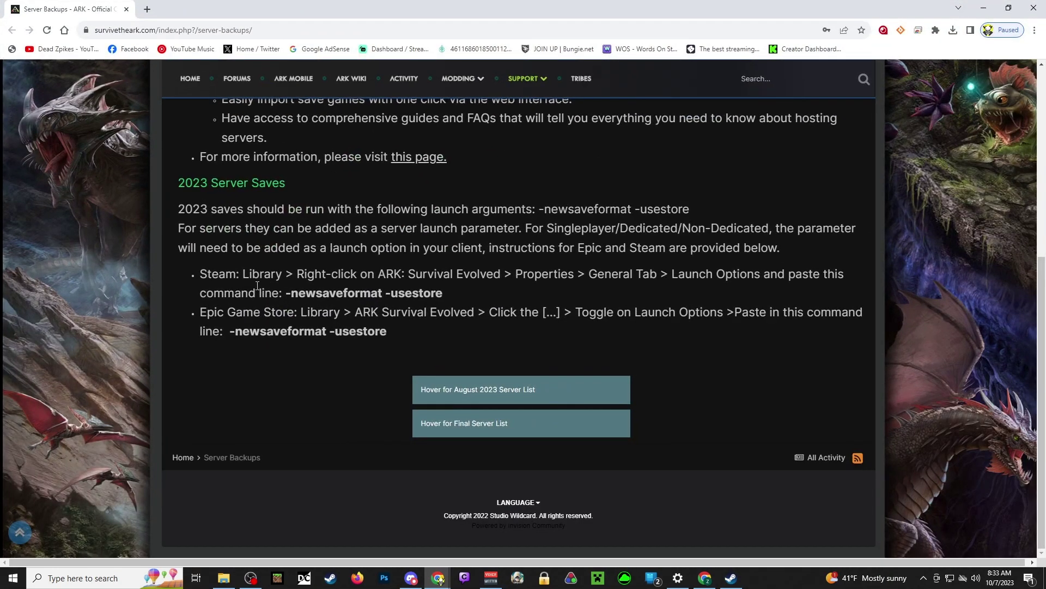
{"action": "left_click_drag", "start_coordinate": [288, 295], "coordinate": [444, 300]}
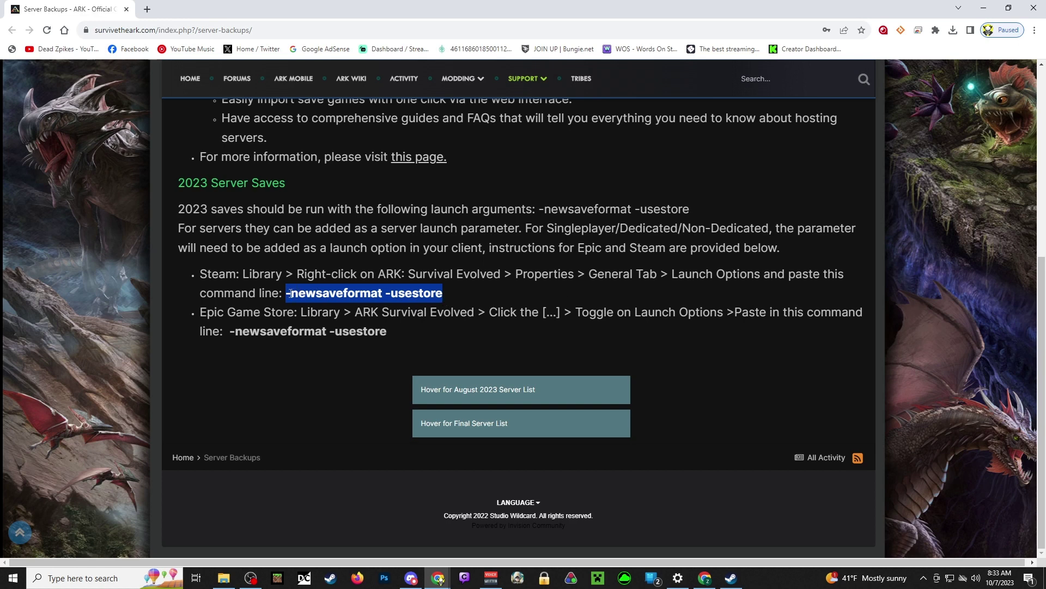
{"action": "right_click", "coordinate": [339, 299]}
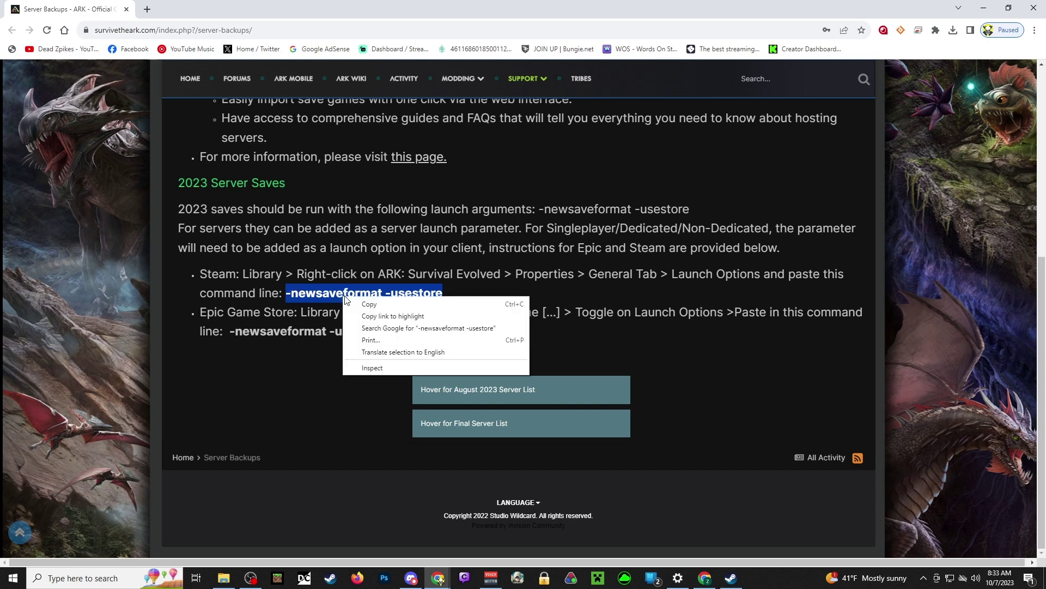
{"action": "left_click", "coordinate": [372, 304]}
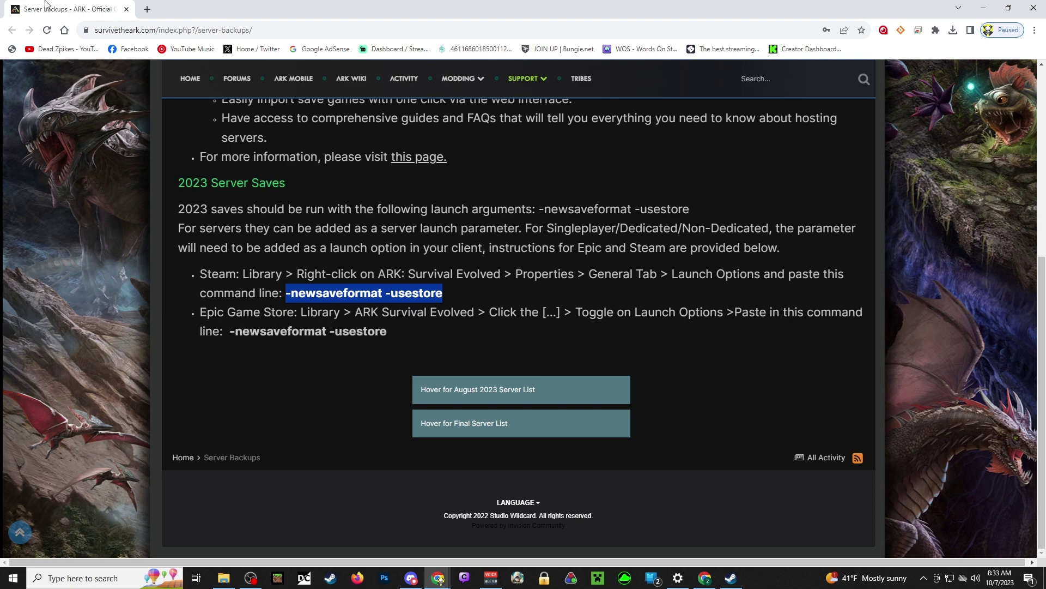
{"action": "left_click", "coordinate": [438, 578]}
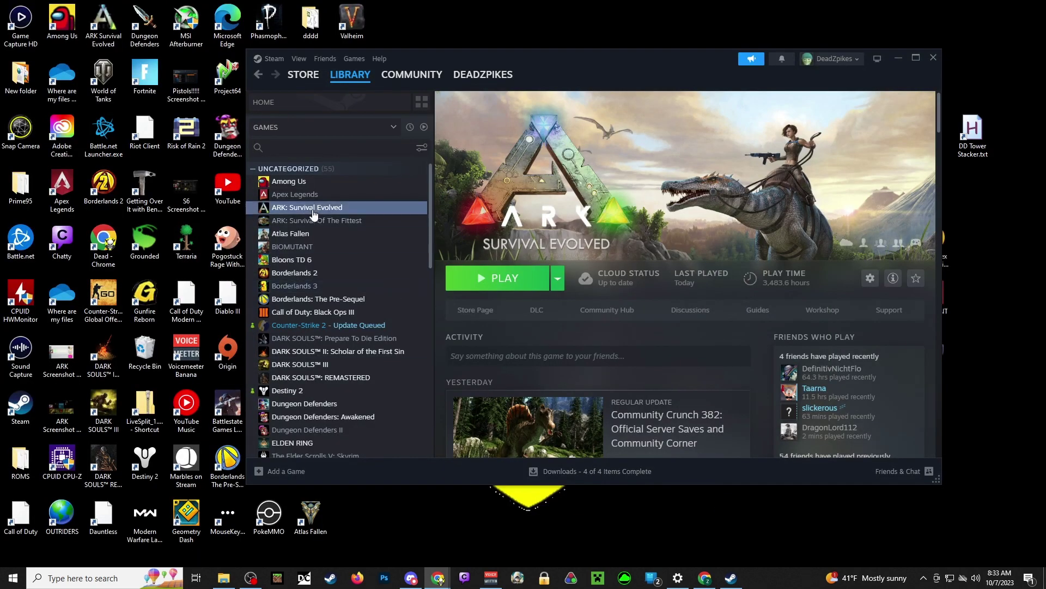
Reselect the Steam instructions through -newsaveformat -usestore on the backups page.
{"action": "right_click", "coordinate": [314, 215]}
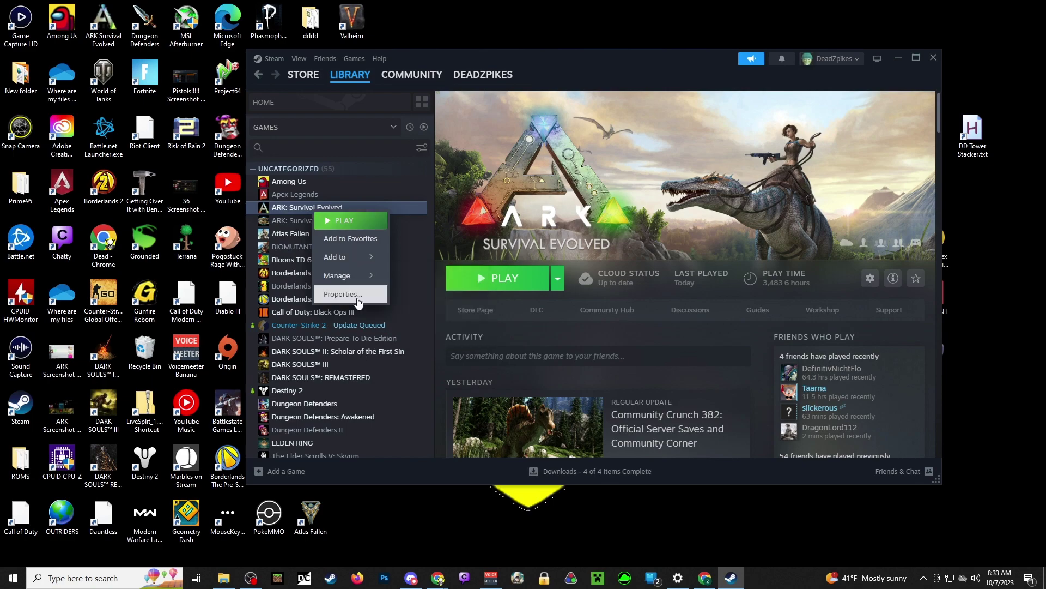
{"action": "key", "text": "Escape"}
{"action": "left_click", "coordinate": [438, 577]}
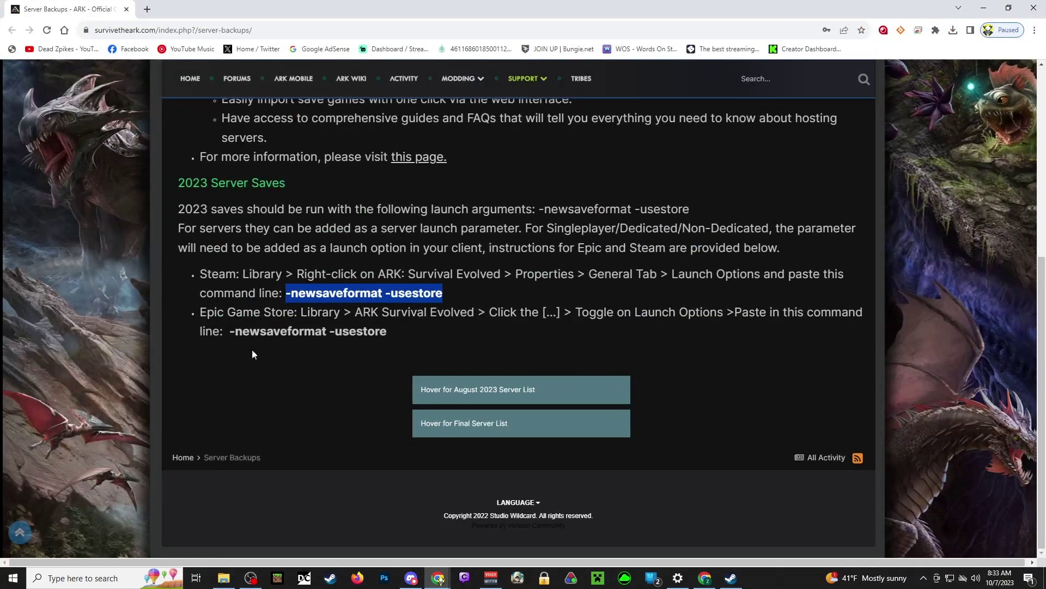
{"action": "left_click_drag", "start_coordinate": [308, 316], "coordinate": [491, 315]}
{"action": "left_click", "coordinate": [483, 342]}
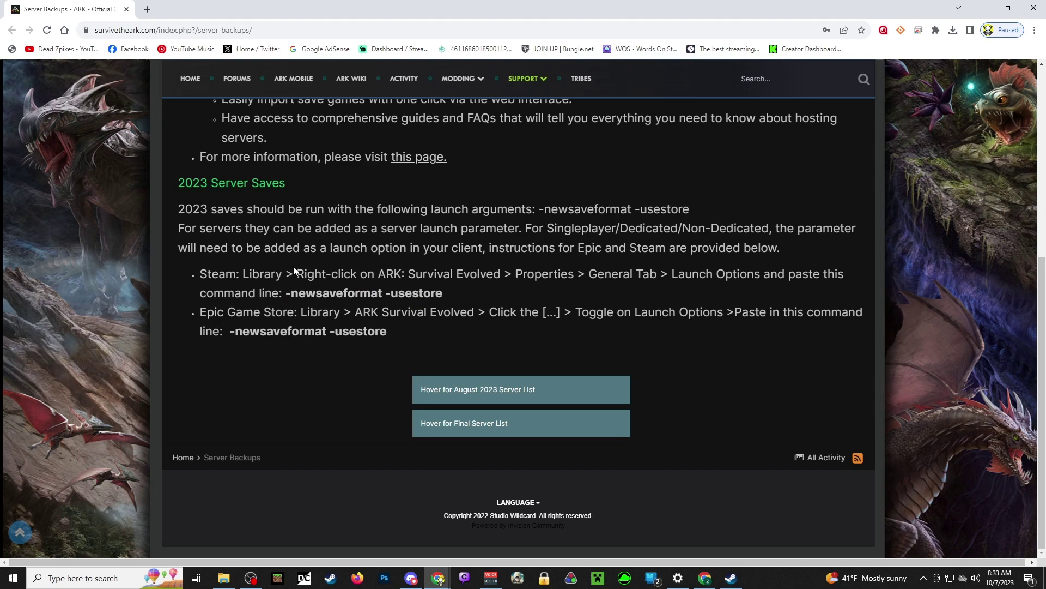
{"action": "left_click_drag", "start_coordinate": [293, 270], "coordinate": [444, 295]}
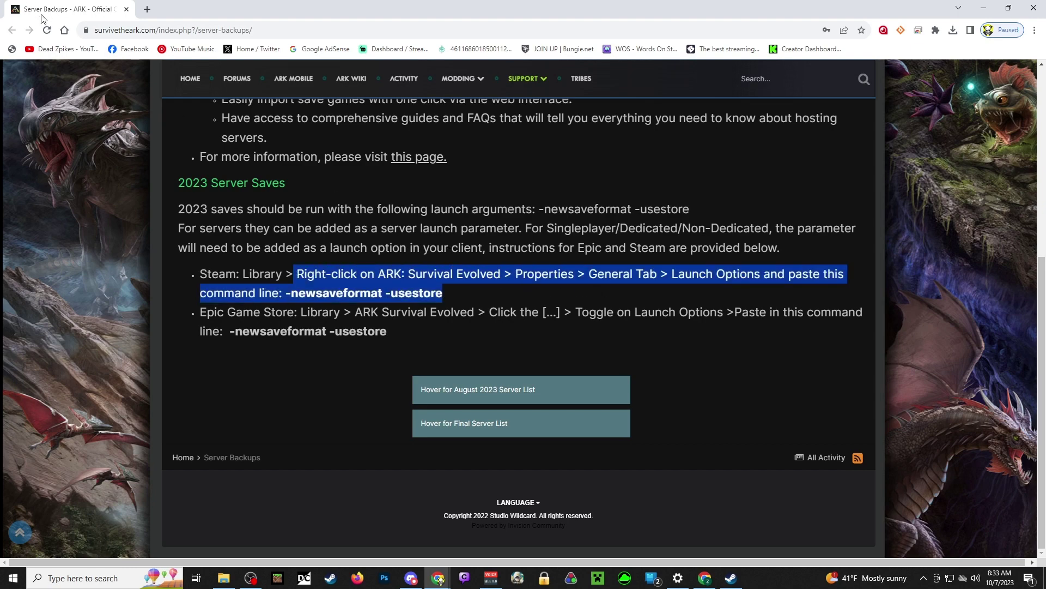
{"action": "left_click", "coordinate": [438, 578]}
Enter -newsaveformat -usestore in ARK's Launch Options and close the Properties dialog.
{"action": "right_click", "coordinate": [279, 207]}
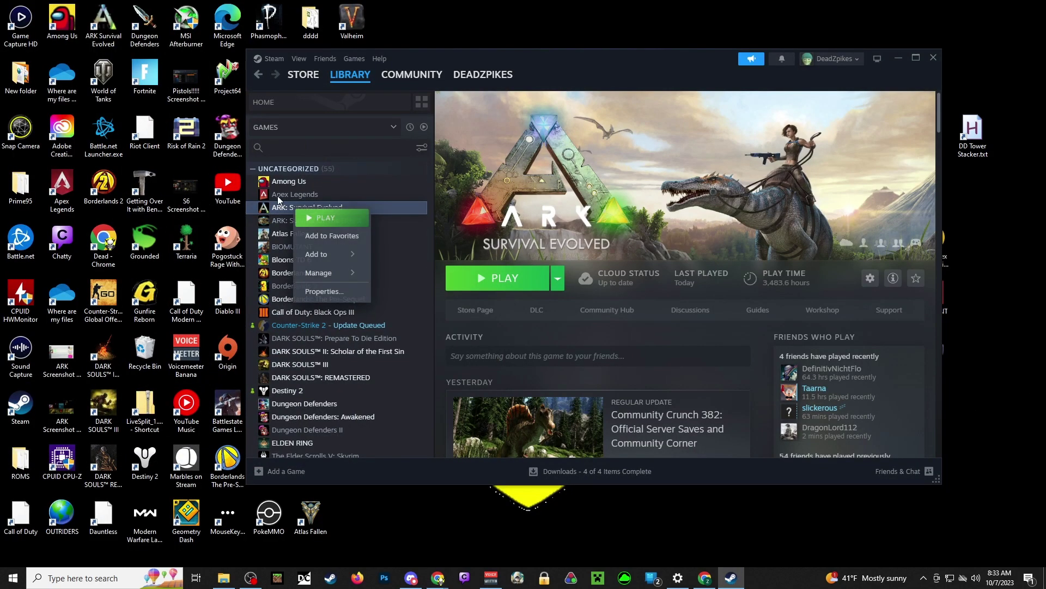
{"action": "left_click", "coordinate": [326, 297]}
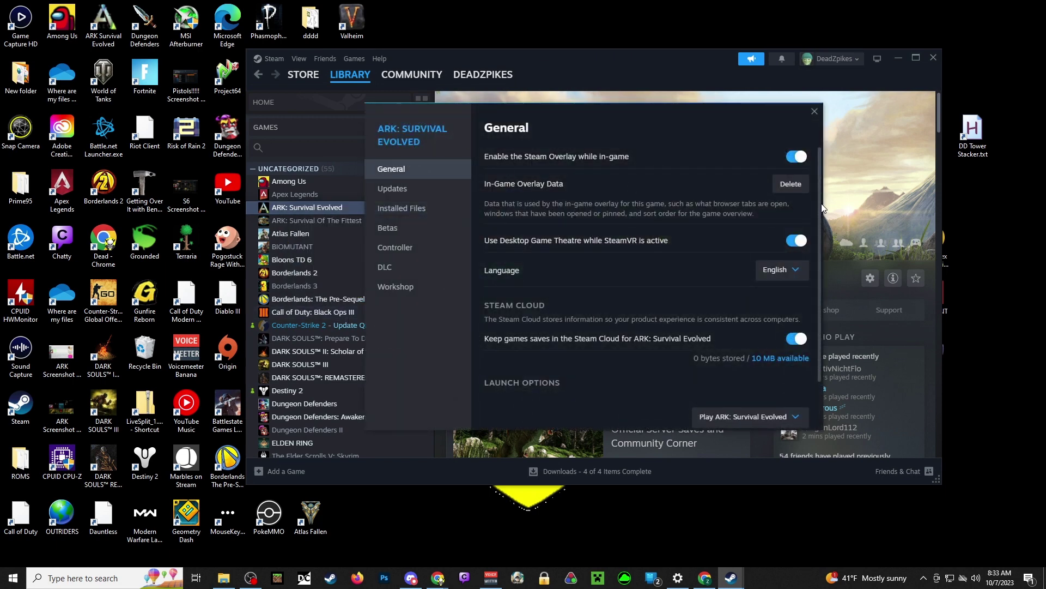
{"action": "scroll", "coordinate": [806, 326], "scroll_direction": "down", "scroll_amount": 2}
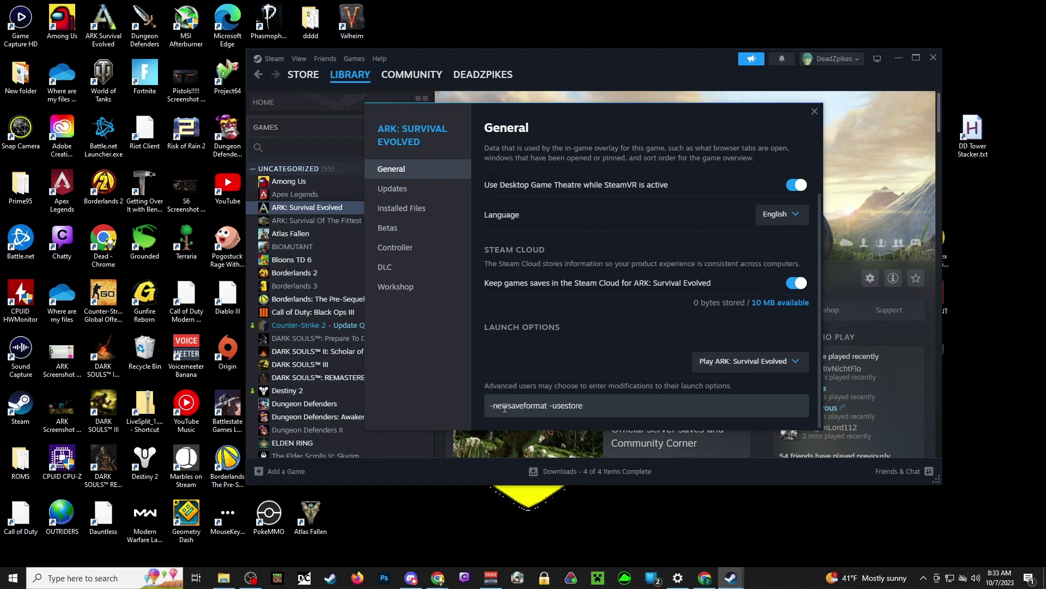
{"action": "left_click", "coordinate": [608, 406]}
{"action": "left_click", "coordinate": [621, 409]}
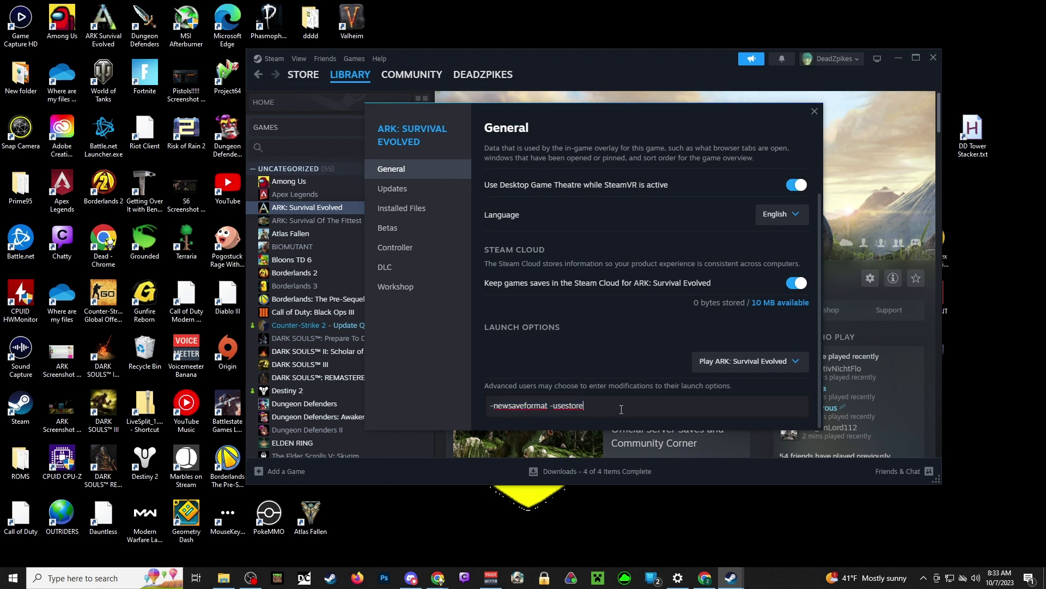
{"action": "left_click", "coordinate": [814, 112]}
Launch ARK from Steam and host a local game to load the saved Ragnarok world.
{"action": "left_click", "coordinate": [515, 283]}
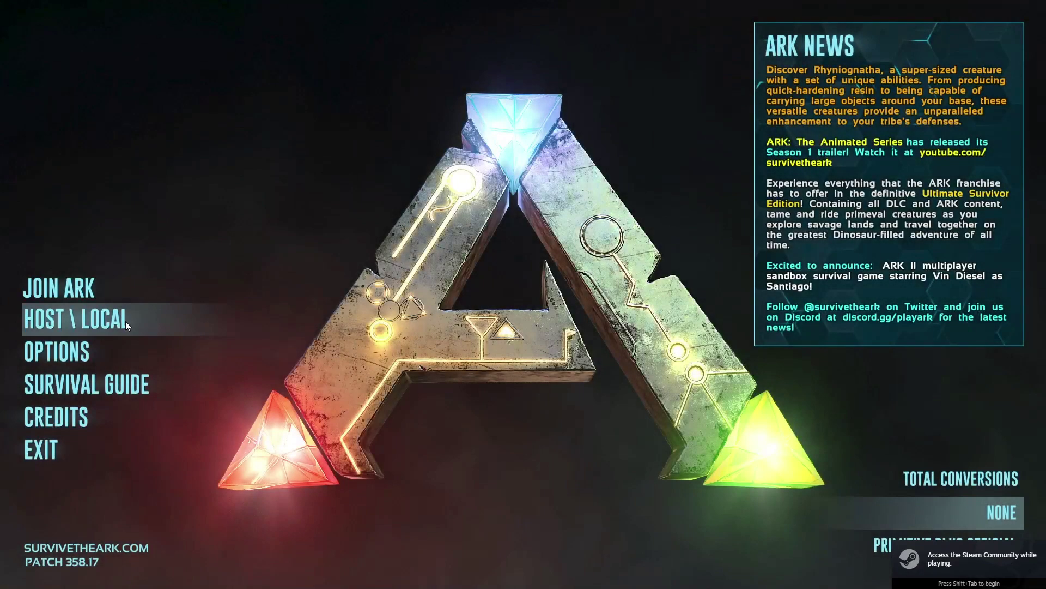
{"action": "left_click", "coordinate": [125, 322]}
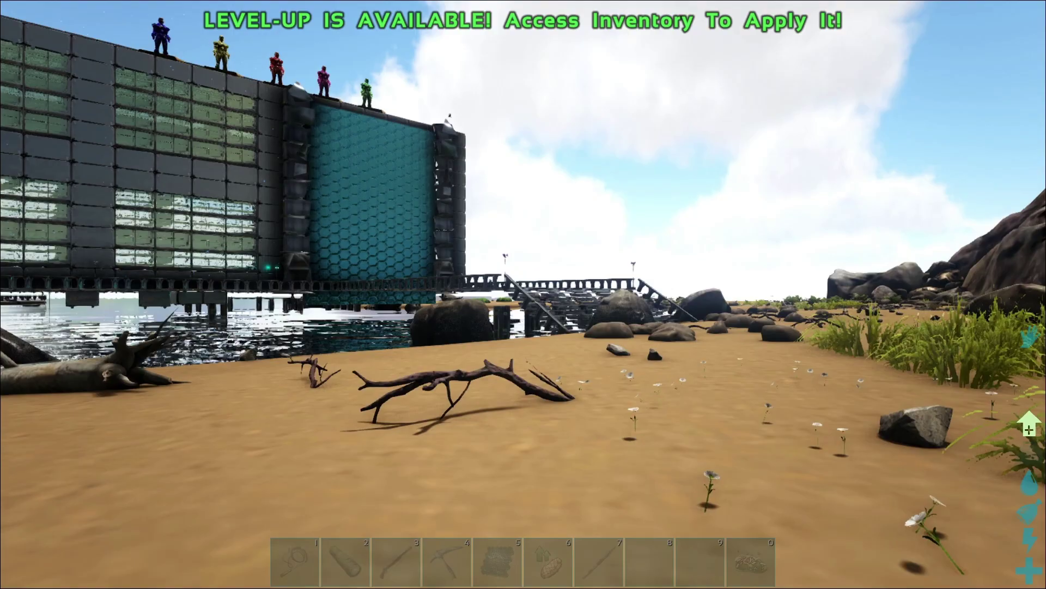
Walk along the beach past the glass-walled base, toggling between first- and third-person views.
{"action": "key", "text": "w"}
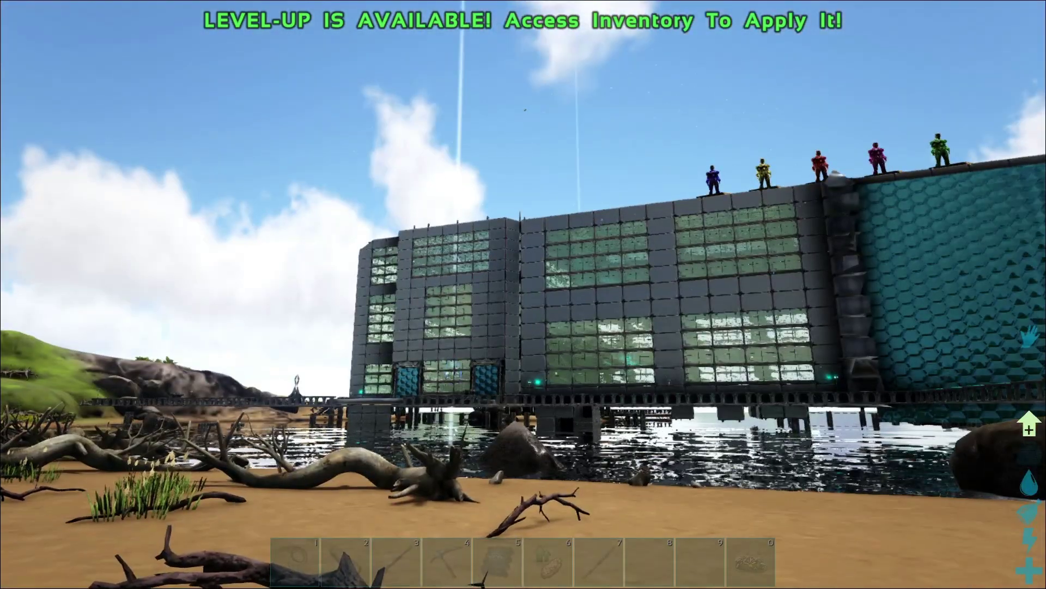
{"action": "key", "text": "w"}
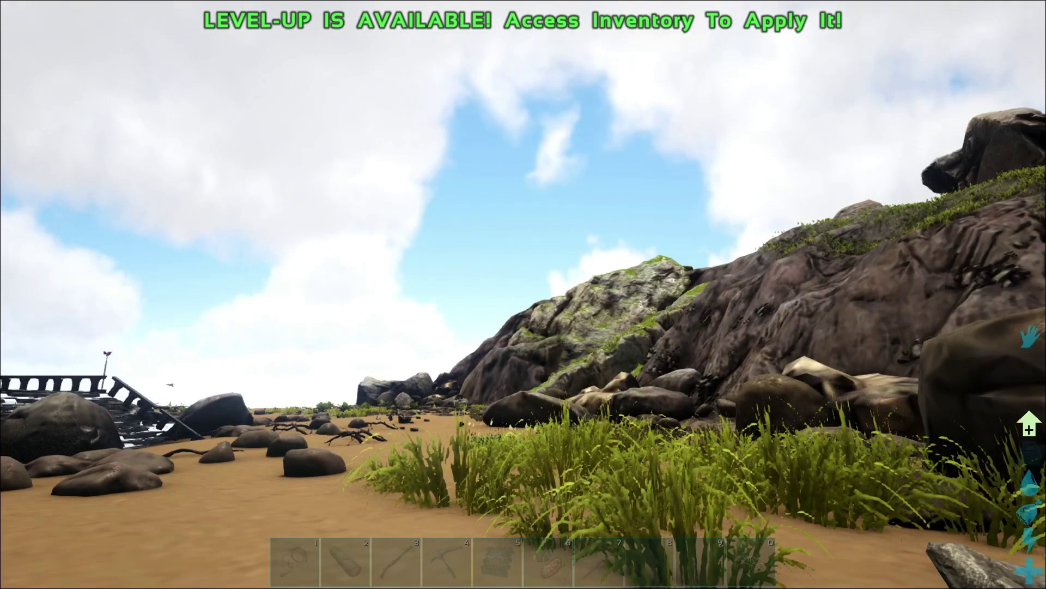
{"action": "key", "text": "w"}
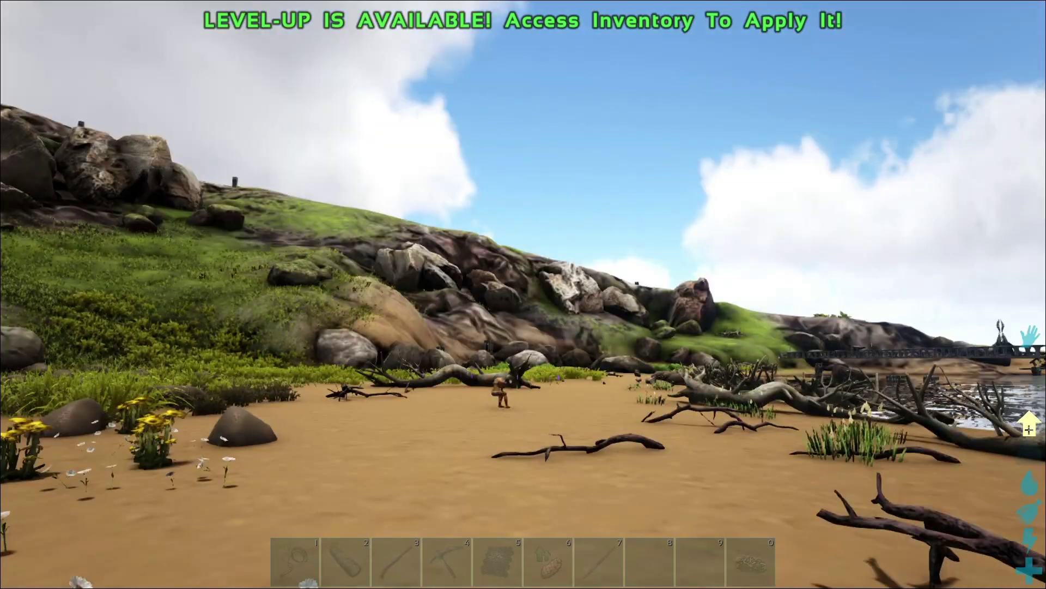
{"action": "key", "text": "k"}
{"action": "key", "text": "k"}
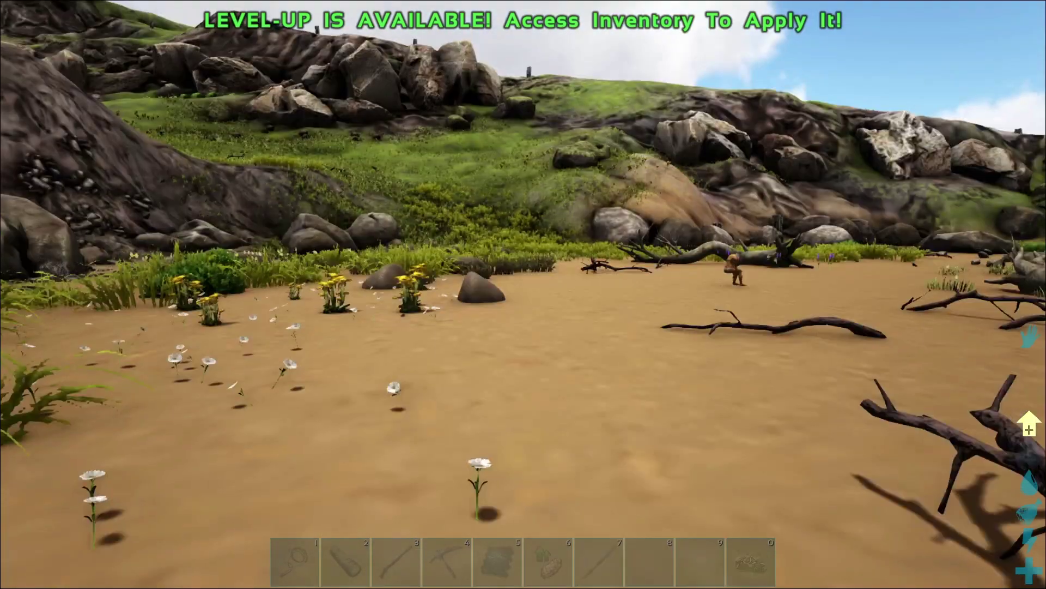
{"action": "key", "text": "w"}
{"action": "key", "text": "w"}
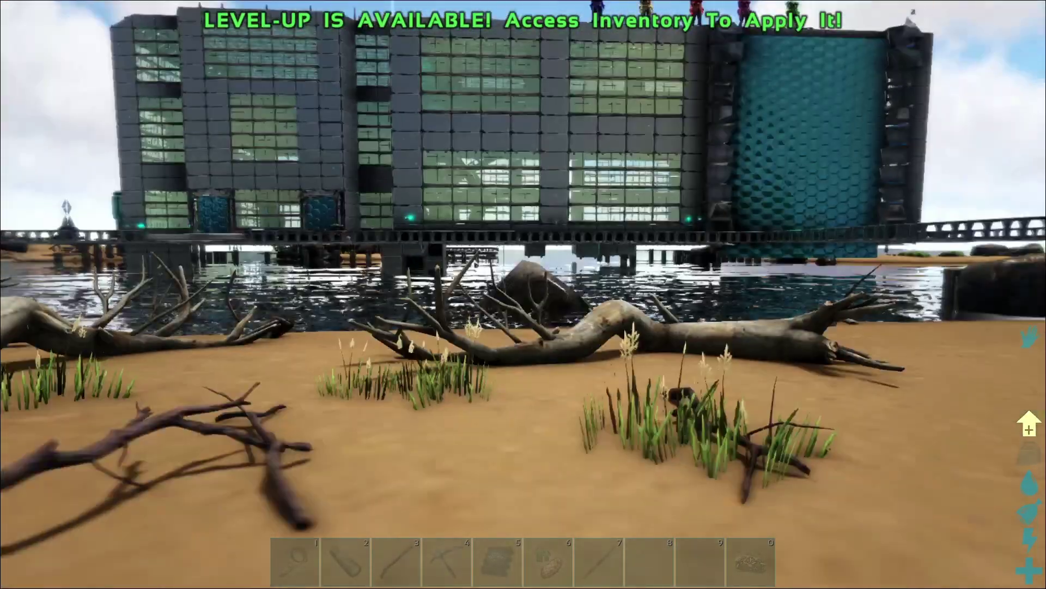
{"action": "key", "text": "k"}
{"action": "key", "text": "w"}
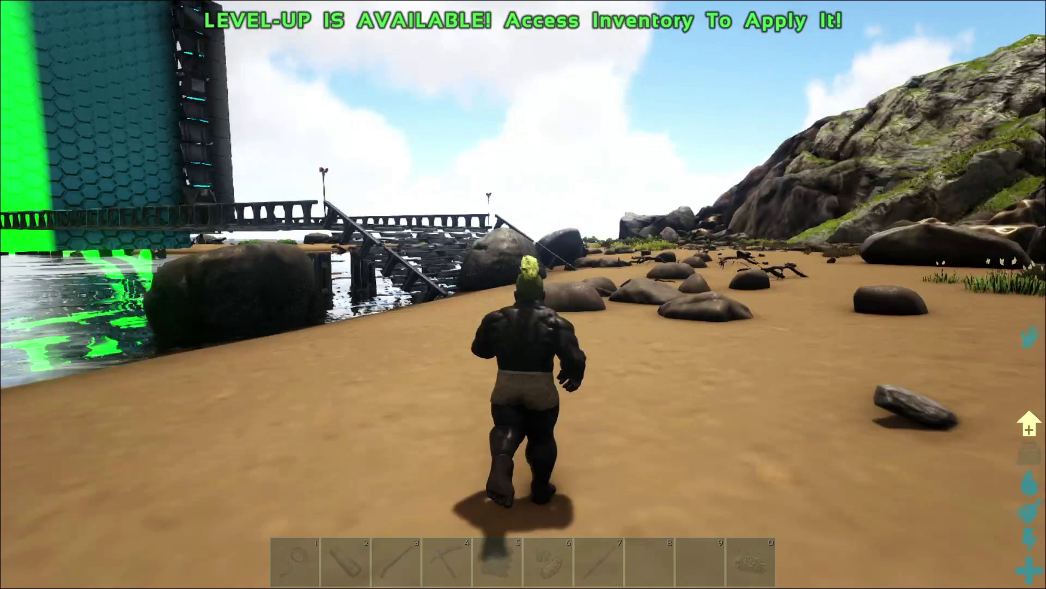
Select hotbar slot 5 and check the inventory showing level 131 with 33 points available.
{"action": "key", "text": "5"}
{"action": "key", "text": "i"}
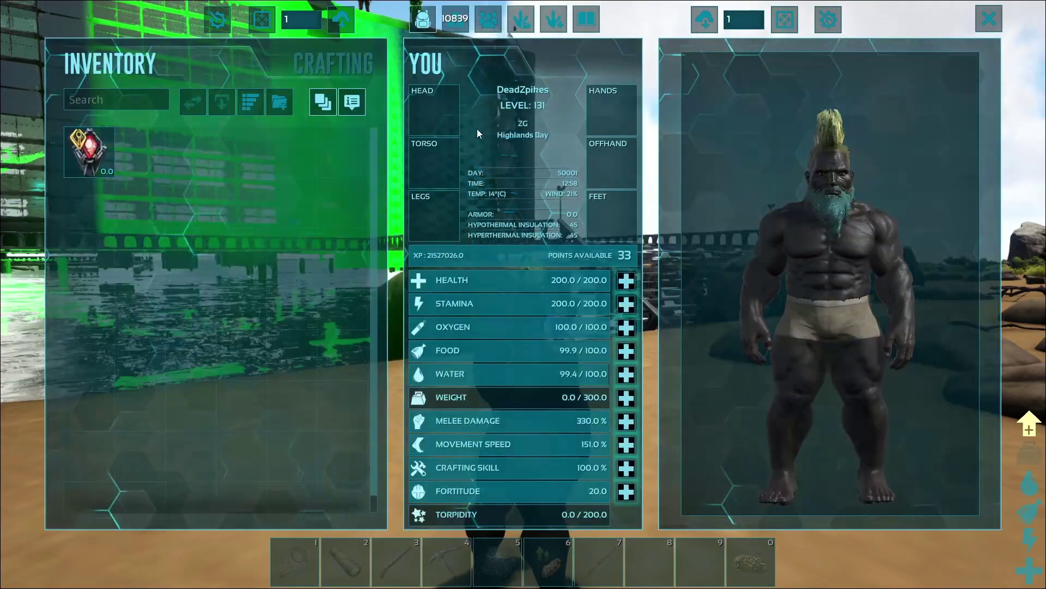
{"action": "key", "text": "i"}
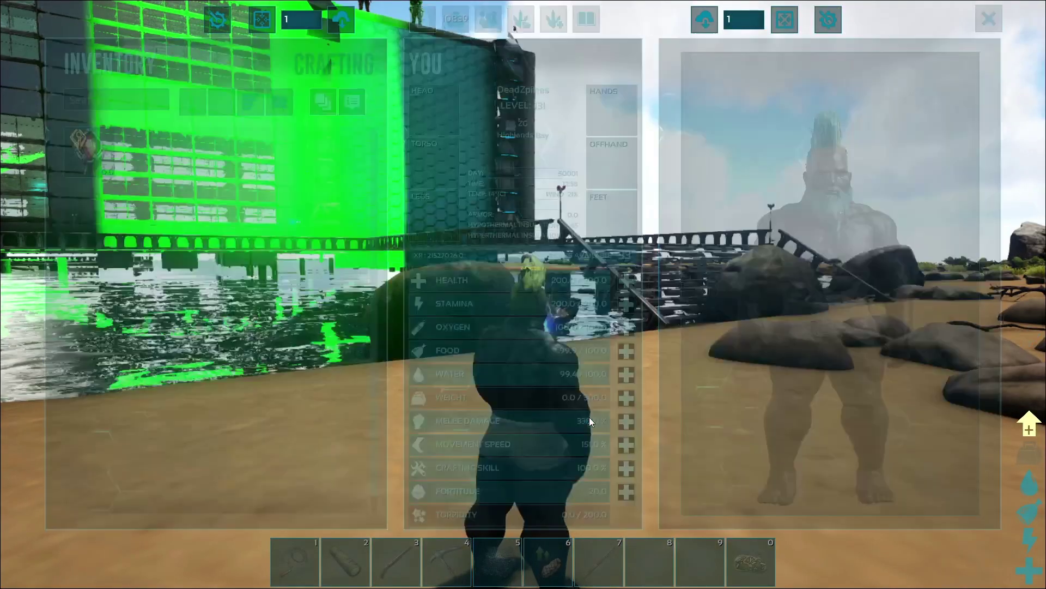